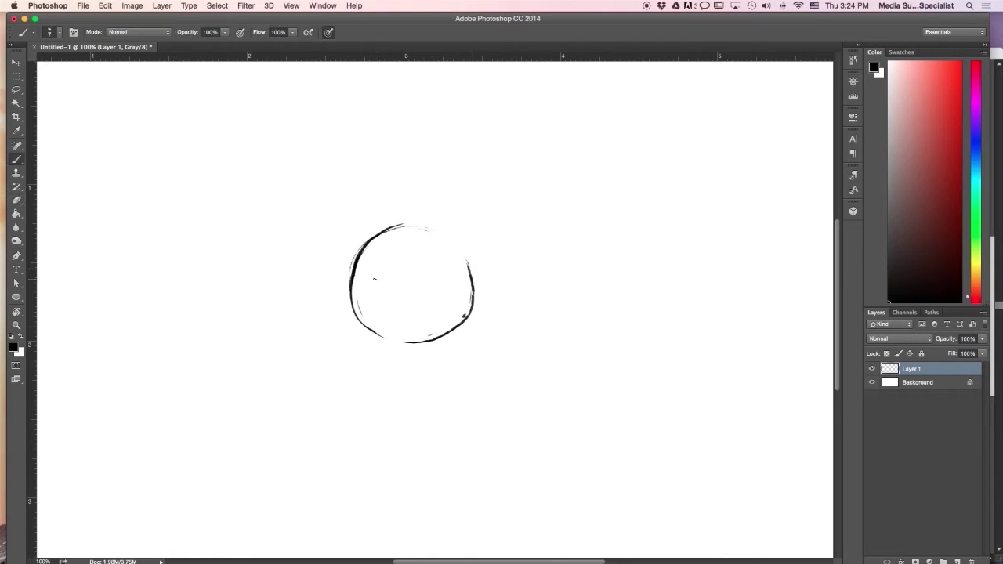
Sketch the character's round head outline with closed eyes, a mouth mark and a rough cap brim line
mouse_move(353, 258)
left_mouse_down()
mouse_move(475, 264)
mouse_move(382, 225)
left_mouse_up()
mouse_move(349, 268)
left_mouse_down()
mouse_move(457, 278)
mouse_move(436, 279)
mouse_move(473, 265)
left_mouse_up()
key("super+z")
key("e")
mouse_move(357, 258)
left_mouse_down()
mouse_move(412, 224)
mouse_move(325, 276)
mouse_move(474, 278)
left_mouse_up()
key("b")
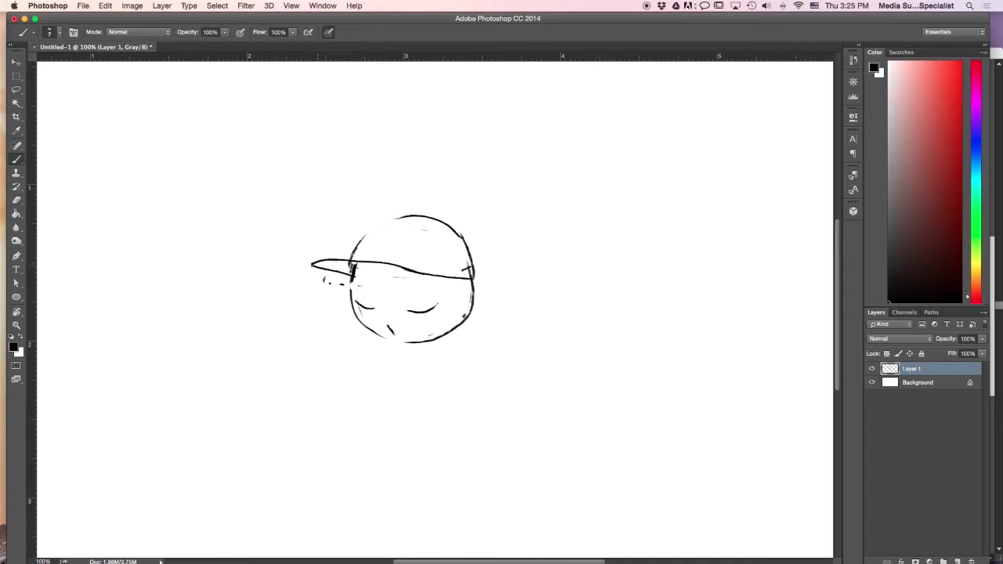
Refine the cap with a pointed brim, a domed crown and a top button, and add a hair tuft beneath
left_click_drag(312, 259, 418, 274)
key("e")
key("b")
left_click_drag(351, 255, 425, 215)
key("e")
mouse_move(470, 268)
left_mouse_down()
mouse_move(432, 276)
mouse_move(475, 281)
left_mouse_up()
key("b")
key("super+z")
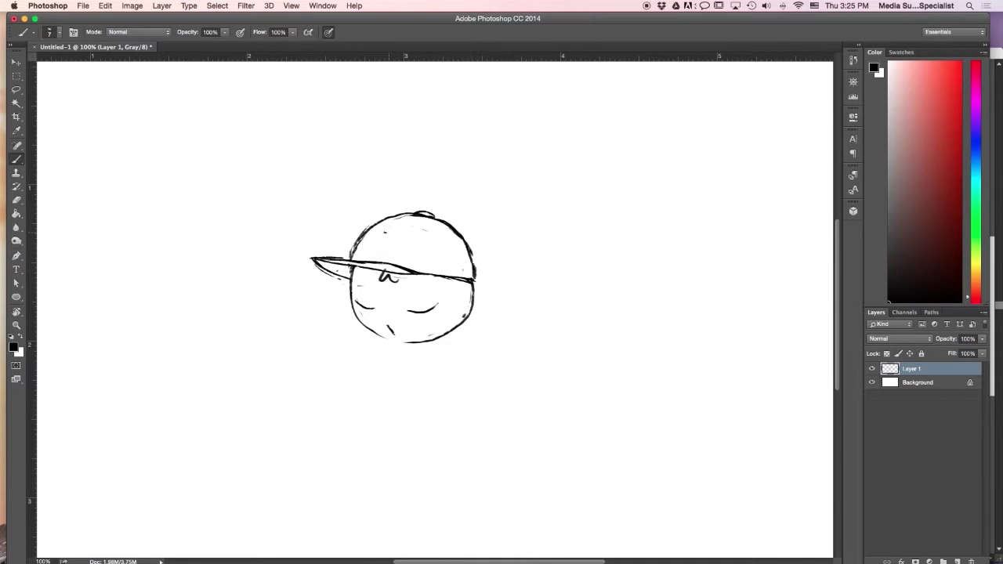
Draw a round badge on the cap and two long bunny ears, redoing the far ear's outline
key("super+z")
key("e")
key("b")
mouse_move(369, 227)
left_mouse_down()
mouse_move(304, 178)
mouse_move(363, 237)
left_mouse_up()
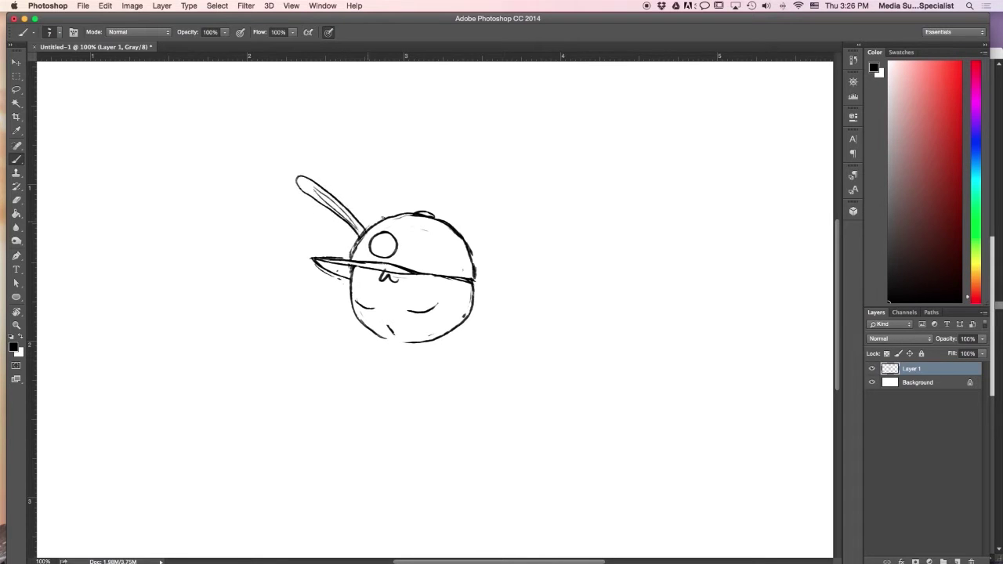
key("super+alt+z")
key("super+alt+z")
left_click_drag(464, 259, 455, 255)
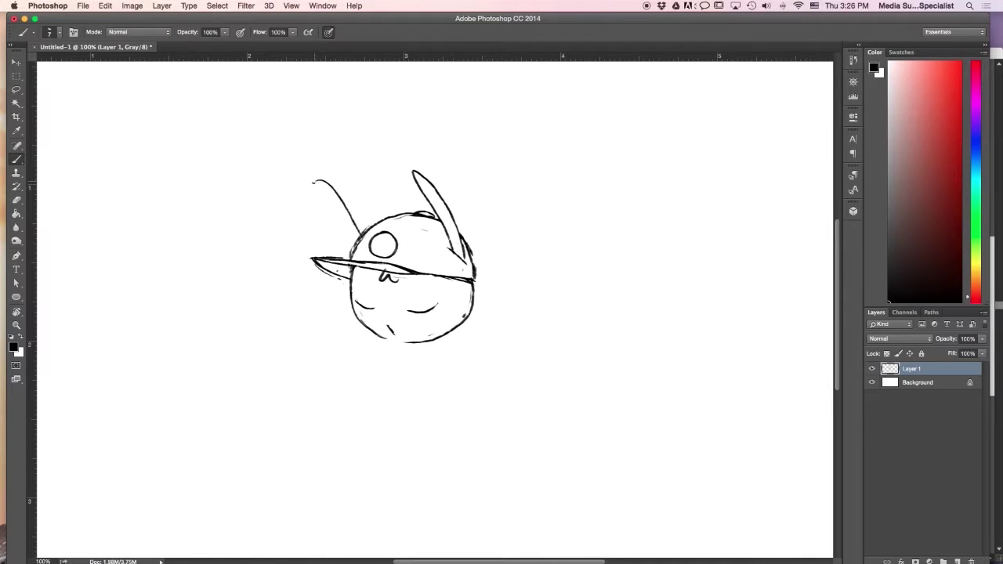
key("super+z")
left_click_drag(359, 228, 367, 226)
Draw a tilted drink cup with a straw leading to the bunny's mouth, cleaning up stray lines
key("e")
mouse_move(373, 374)
left_mouse_down()
mouse_move(412, 360)
mouse_move(427, 398)
mouse_move(404, 407)
left_mouse_up()
key("b")
key("x")
key("x")
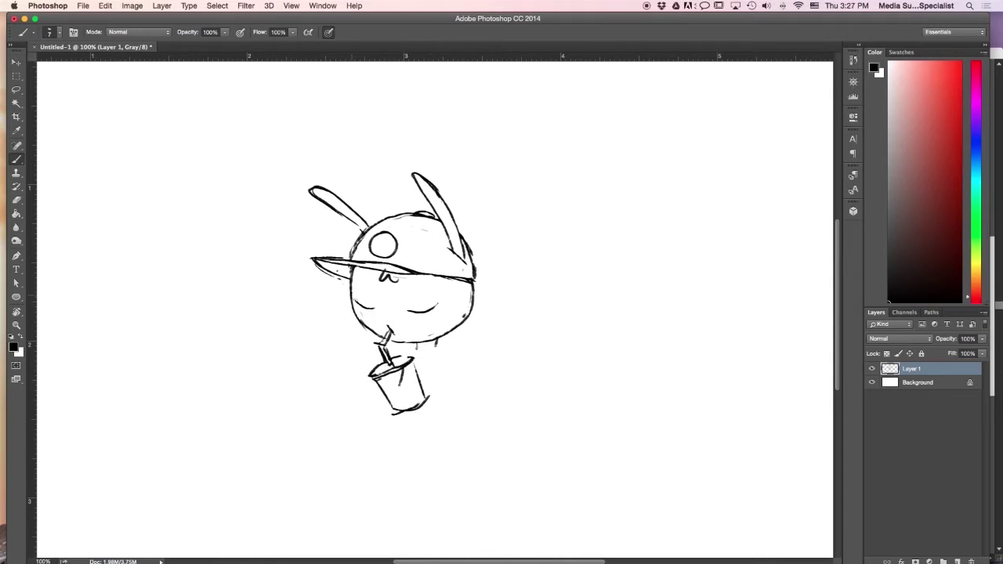
Redraw the closed eyes with lashes and sketch the shoulder and bent arm holding the cup
key("e")
left_click_drag(433, 307, 361, 318)
key("b")
left_click_drag(356, 302, 378, 312)
key("super+z")
key("x")
mouse_move(415, 347)
left_mouse_down()
mouse_move(479, 377)
mouse_move(390, 389)
mouse_move(447, 376)
left_mouse_up()
key("x")
mouse_move(436, 346)
left_mouse_down()
mouse_move(473, 390)
mouse_move(449, 422)
left_mouse_up()
key("e")
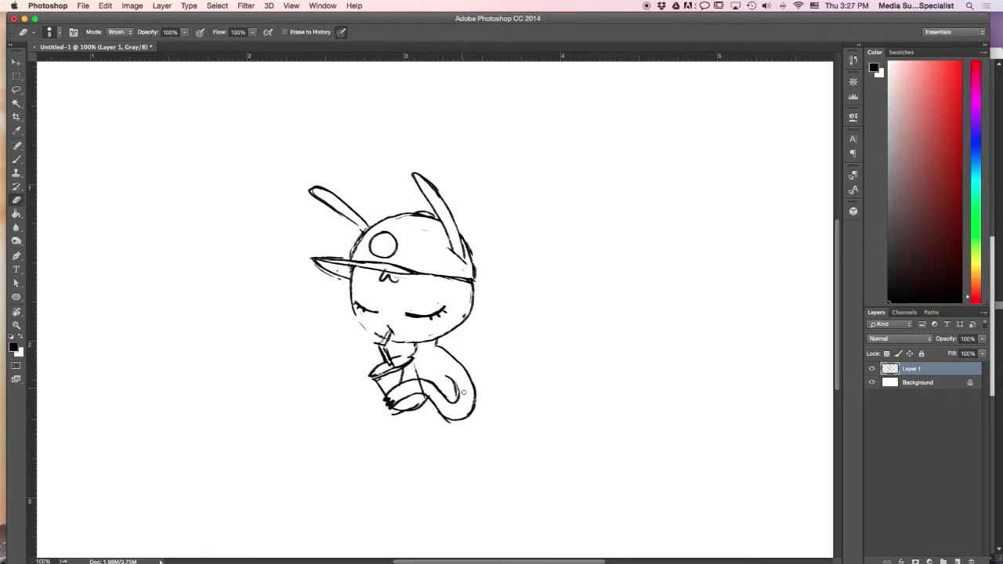
Redraw the jaw line beside the mouth and sketch the far arm reaching down from behind the cup
key("b")
left_click_drag(357, 315, 380, 335)
key("x")
key("x")
left_click_drag(386, 403, 368, 454)
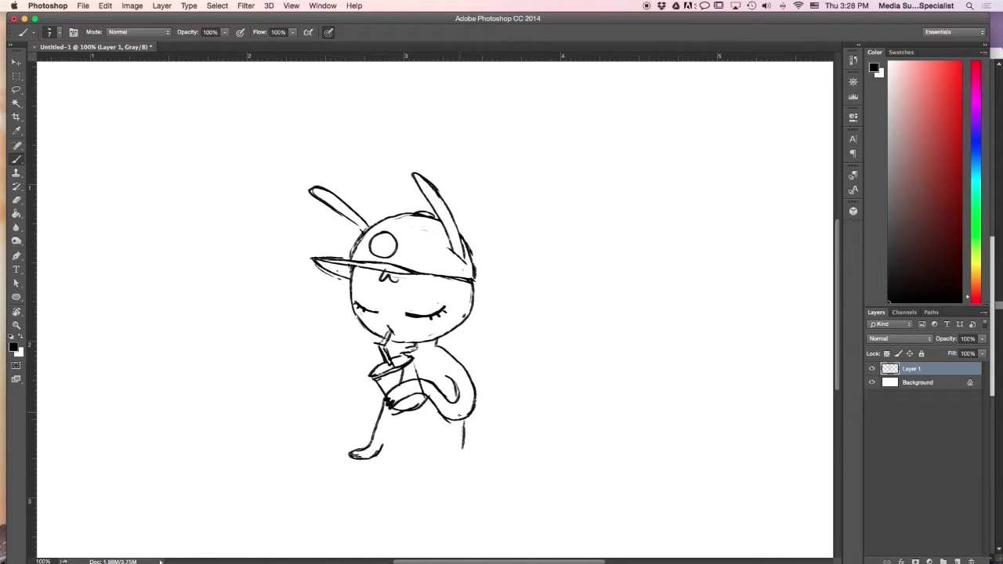
Sketch the lower back and the bent legs below the waist, erasing overlapping lines
left_click_drag(459, 415, 456, 462)
left_click_drag(438, 451, 431, 529)
left_click_drag(431, 529, 454, 470)
left_click_drag(364, 450, 410, 511)
key("super+z")
key("e")
left_click_drag(447, 454, 463, 427)
key("b")
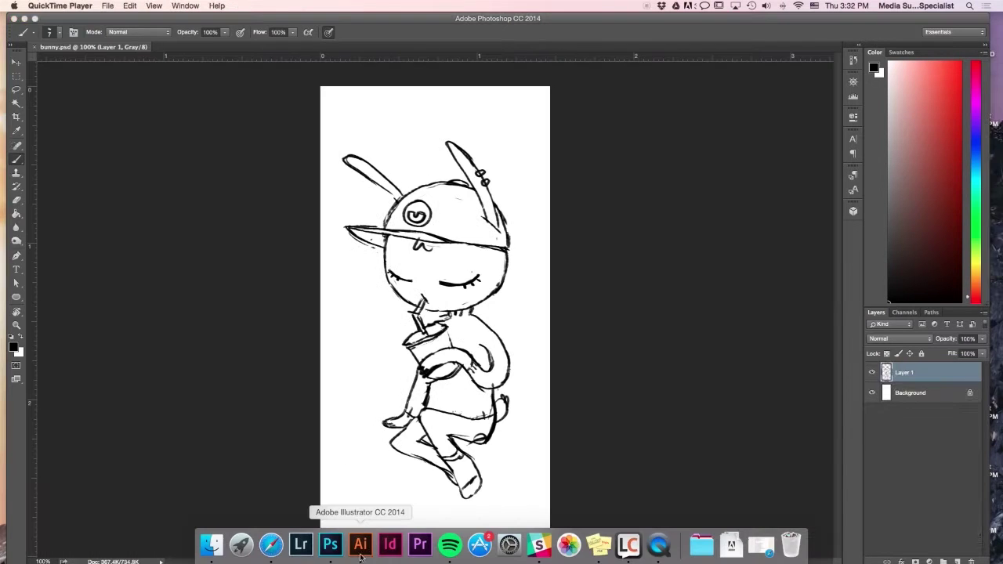
Switch to Adobe Illustrator and create a new one-artboard Letter document, 8.5 by 11 in
left_click(369, 544)
left_click(79, 5)
left_click(85, 18)
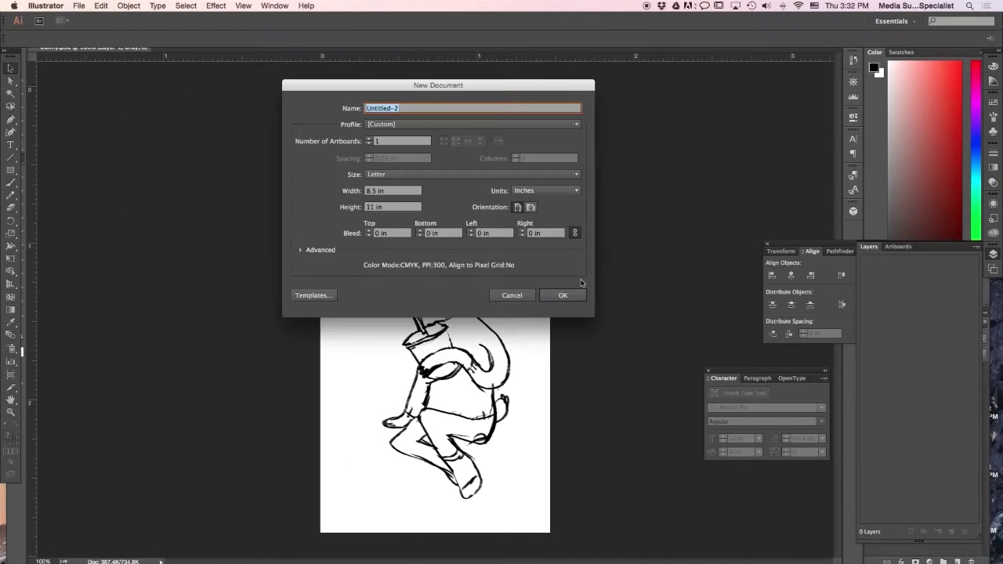
left_click(566, 294)
key("super+1")
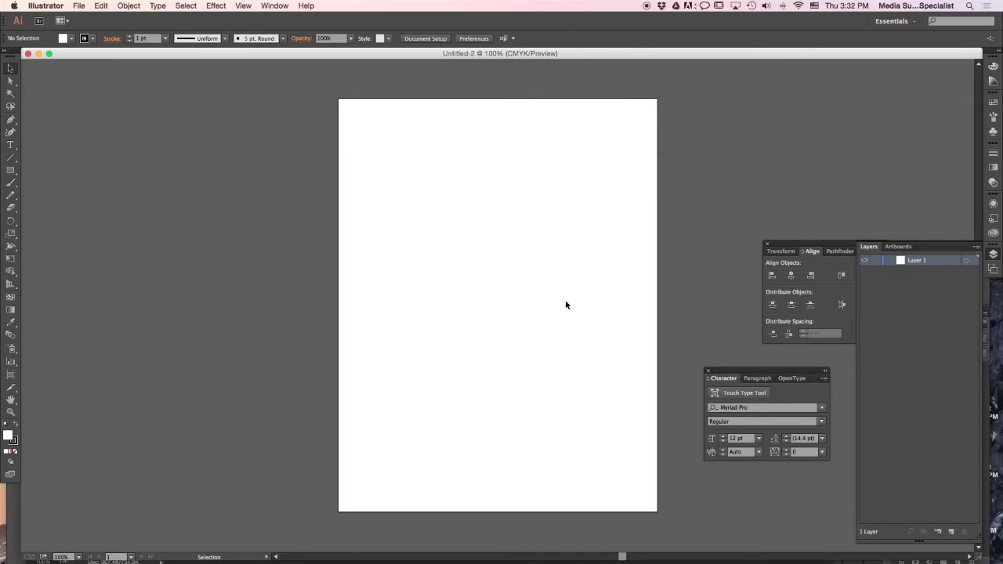
Place the linked file bunny.psd from the Desktop near the middle of the artboard
left_click(79, 5)
left_click(88, 164)
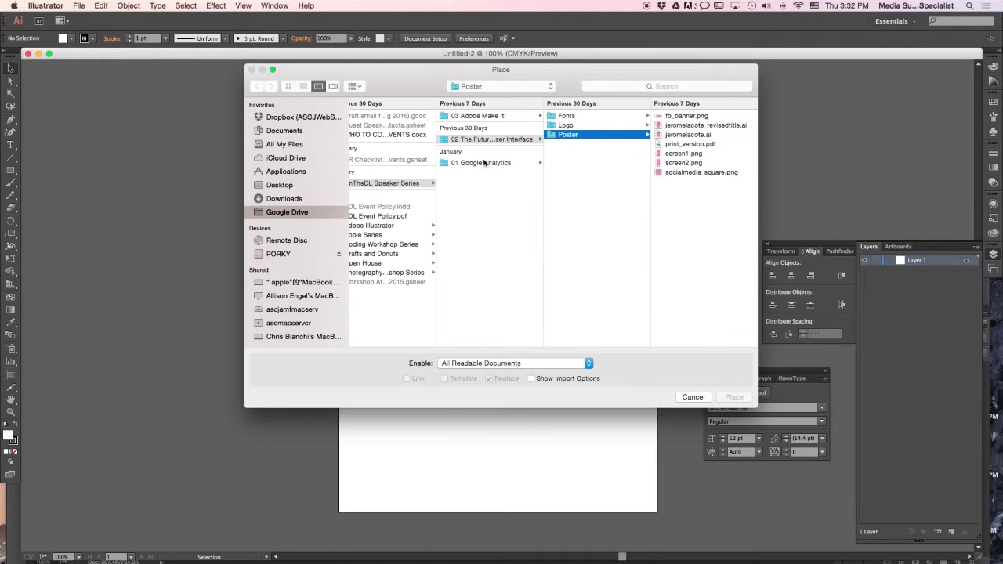
left_click(308, 185)
left_click(391, 119)
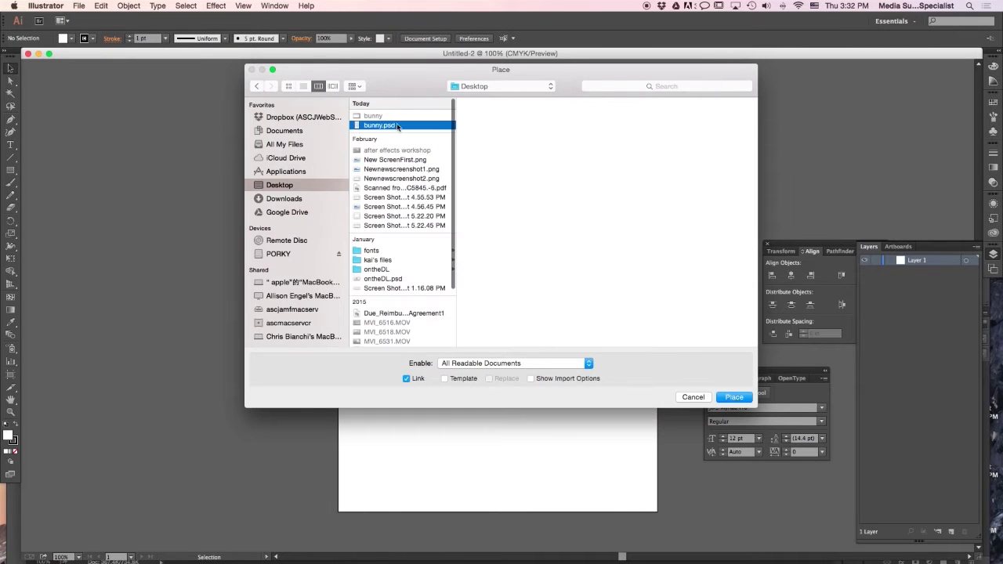
left_click(734, 397)
mouse_move(461, 240)
left_mouse_down()
mouse_move(544, 369)
mouse_move(542, 406)
left_mouse_up()
left_click(551, 408)
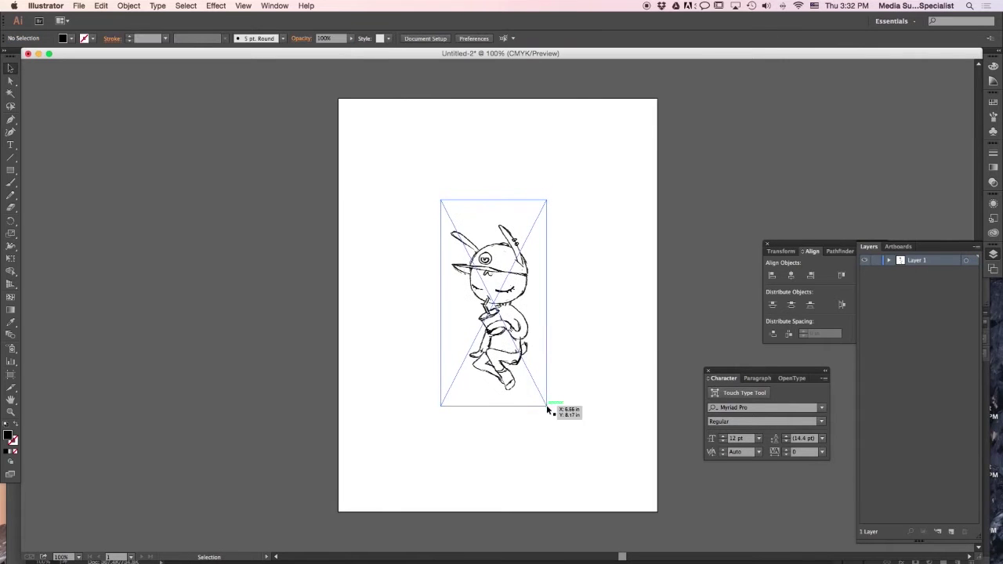
Enlarge the placed bunny sketch to about 3.98 in wide and 7.73 in high
left_click(547, 406)
left_click_drag(546, 406, 583, 472)
left_click(594, 306)
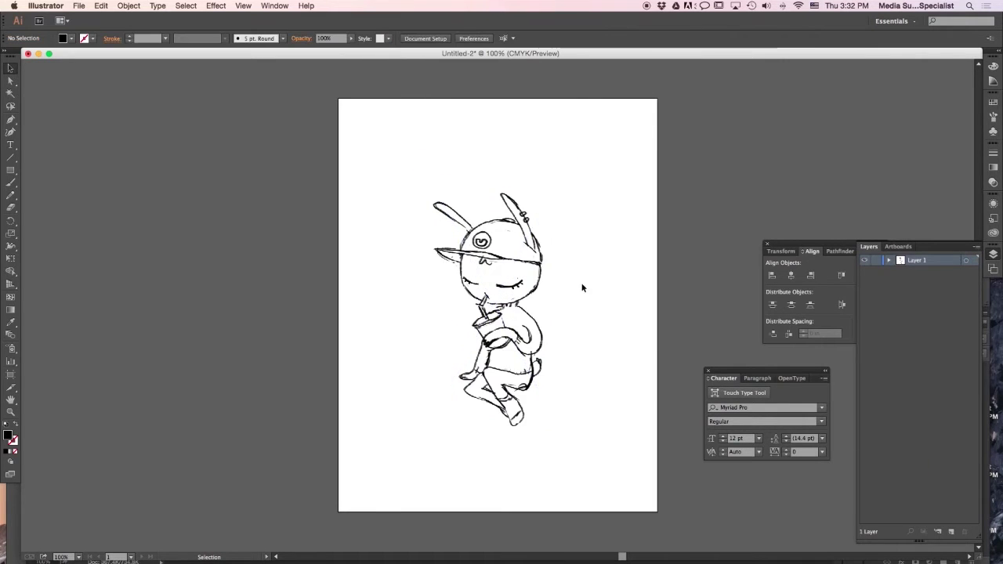
Add a new layer above the sketch layer and check which layer holds the sketch
key("super+equal")
left_click_drag(680, 260, 618, 329)
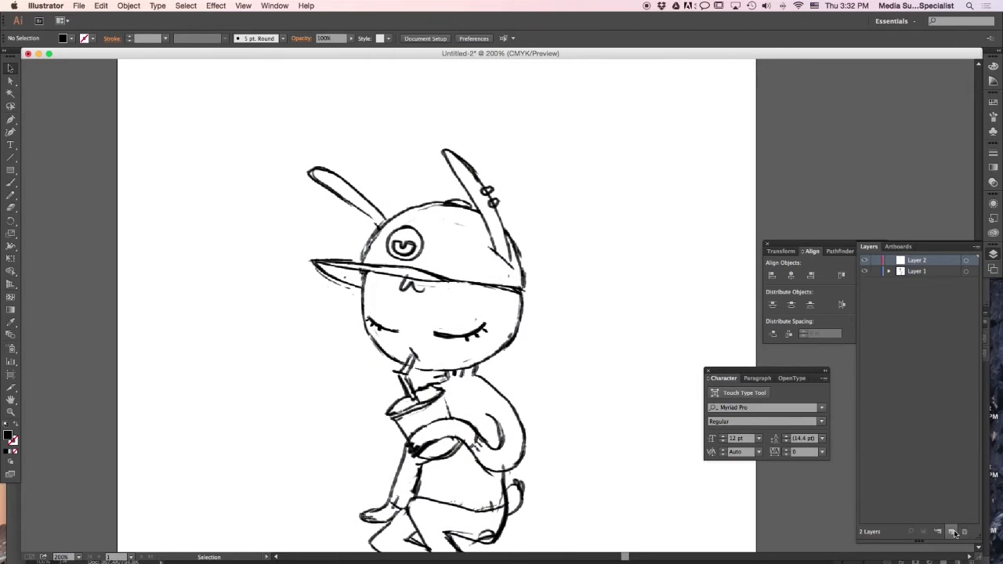
left_click(893, 272)
left_click(865, 271)
left_click(865, 271)
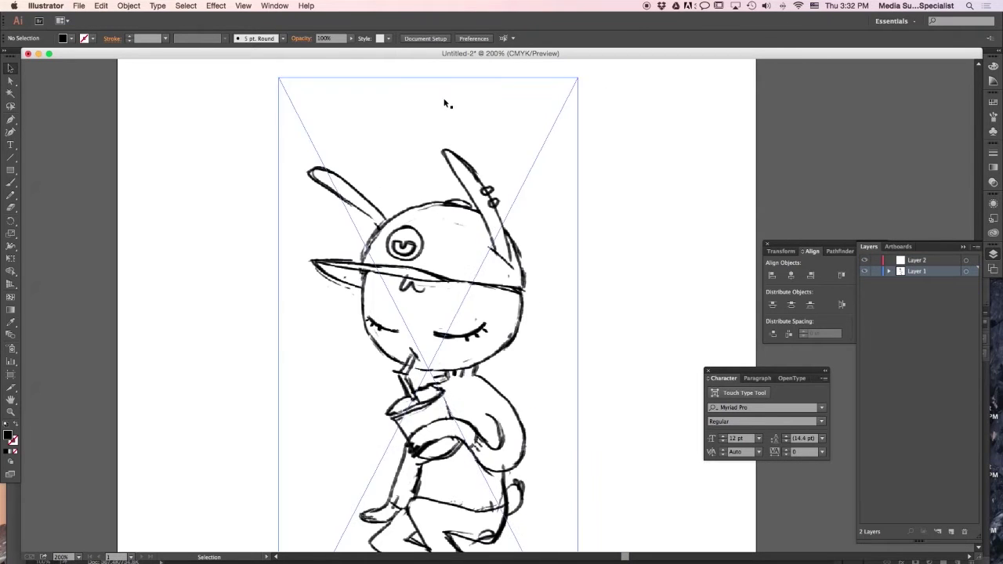
Lower the placed sketch's opacity to 24% and lock its layer, leaving Layer 2 active for drawing
left_click(915, 272)
left_click(394, 173)
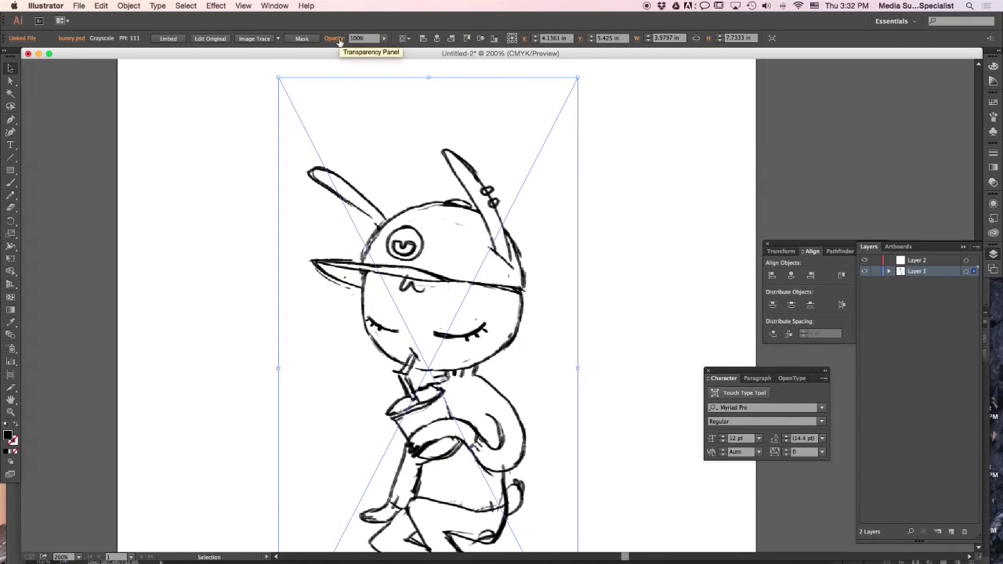
left_click(384, 37)
left_click_drag(385, 49, 352, 52)
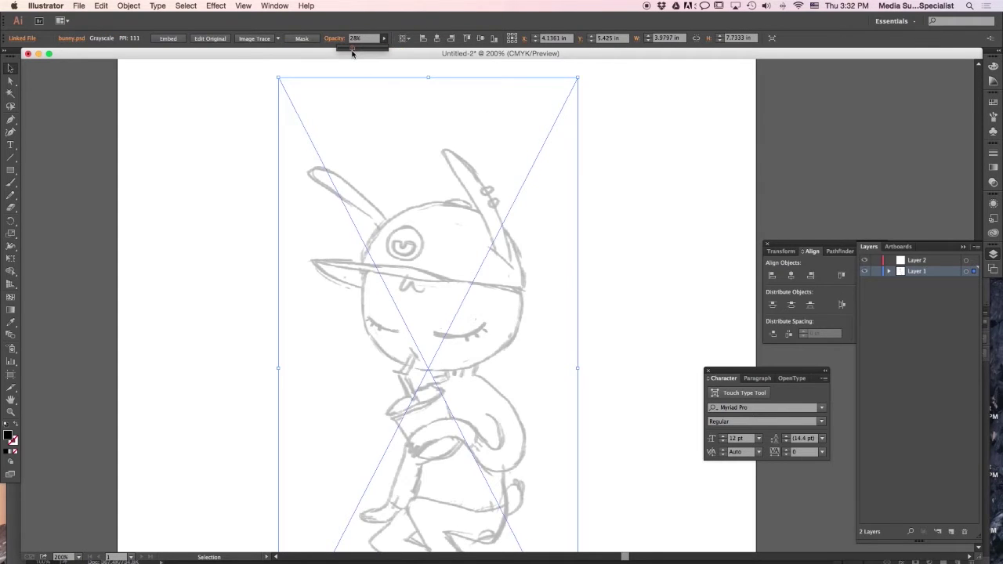
left_click(869, 260)
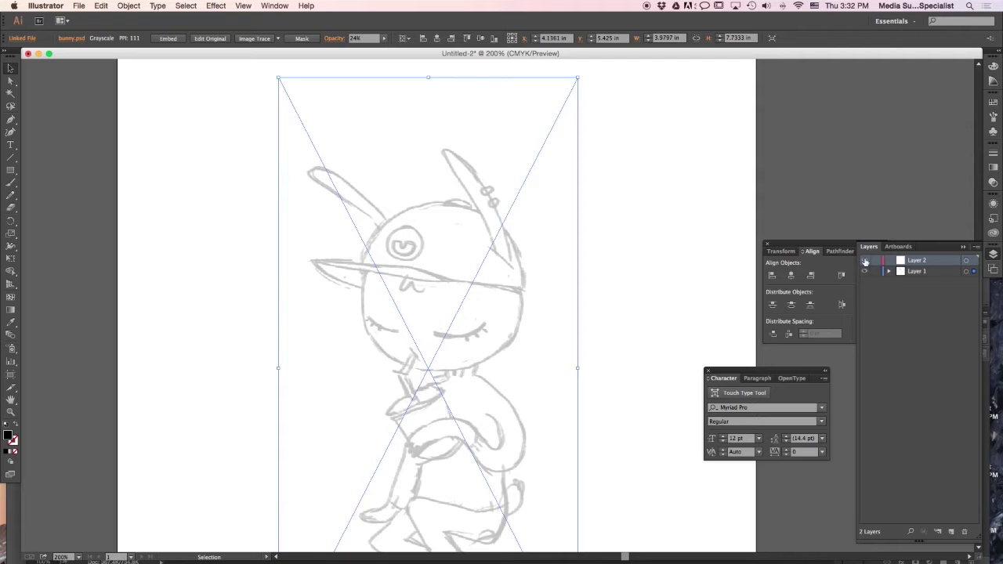
left_click(876, 271)
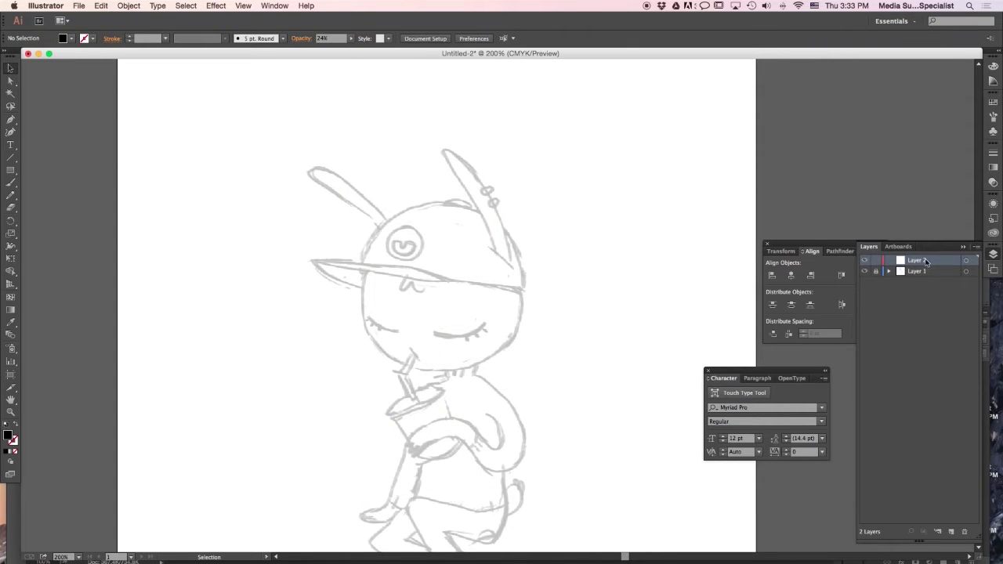
Draw a circle about 2.03 in across over the sketch with the Ellipse tool
left_click(11, 181)
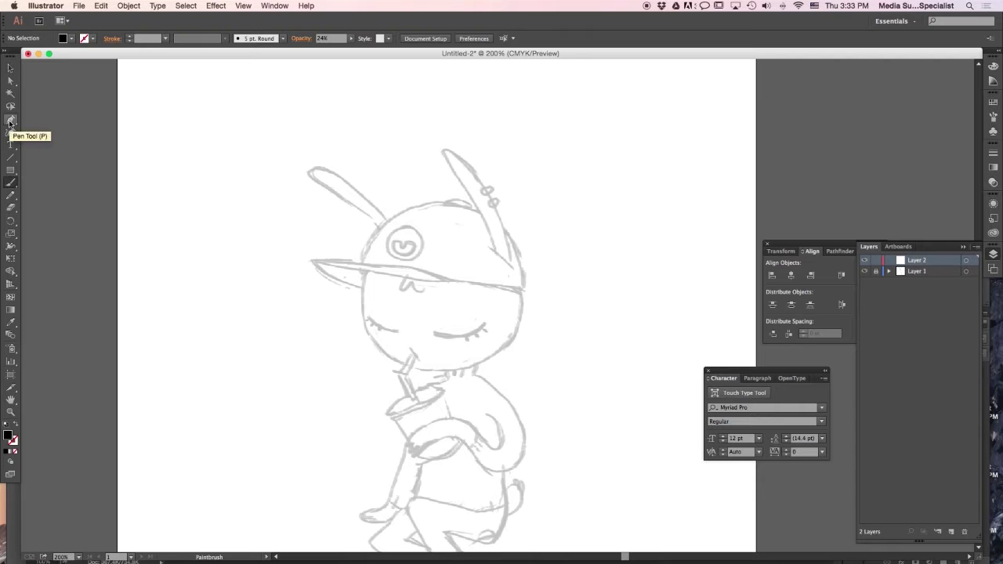
left_click(12, 172)
left_click_drag(12, 172, 64, 196)
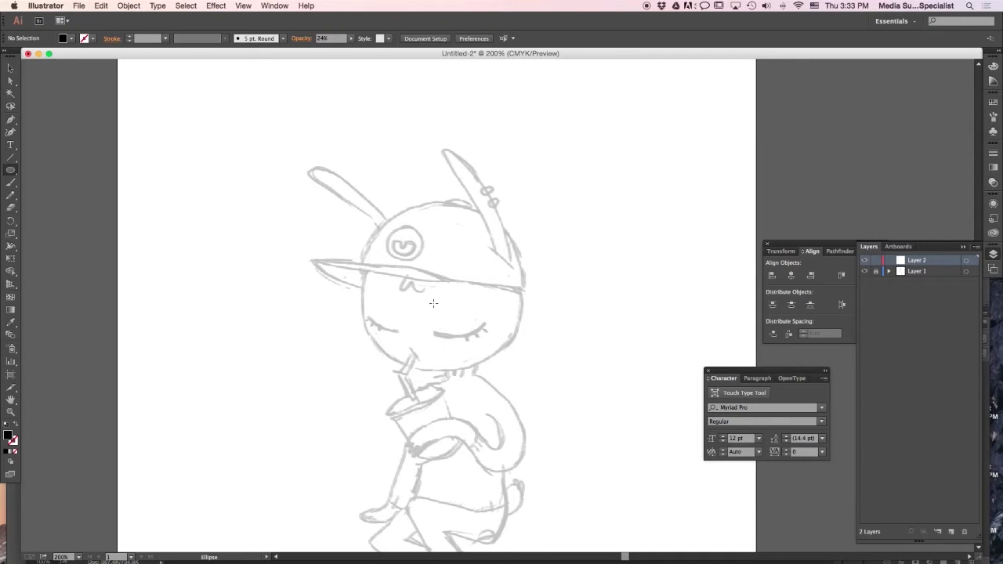
mouse_move(412, 282)
left_mouse_down()
mouse_move(539, 369)
mouse_move(562, 432)
left_mouse_up()
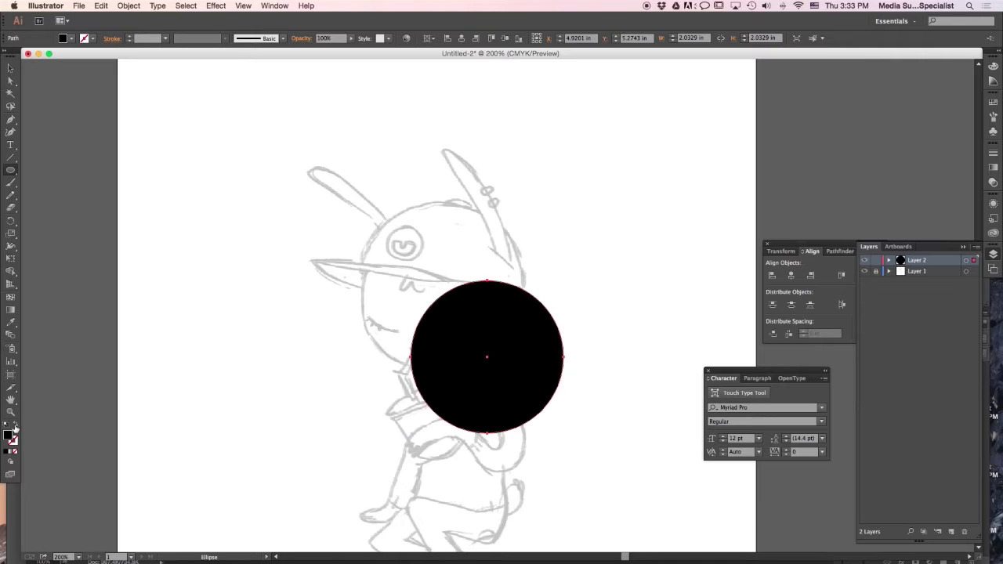
Swap the circle's fill and stroke, and set the black outline's weight to 3 pt
left_click(15, 426)
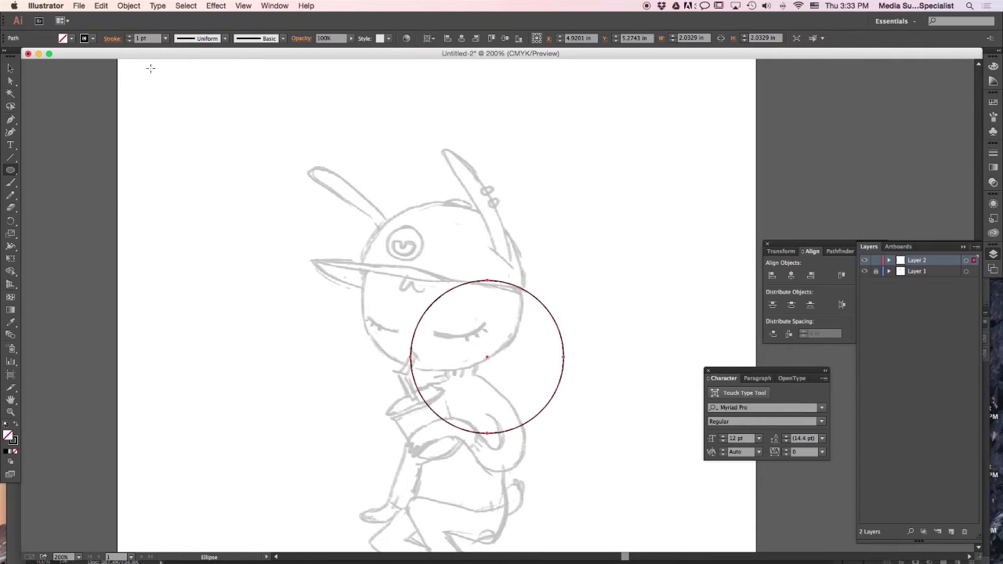
left_click(166, 37)
left_click(180, 106)
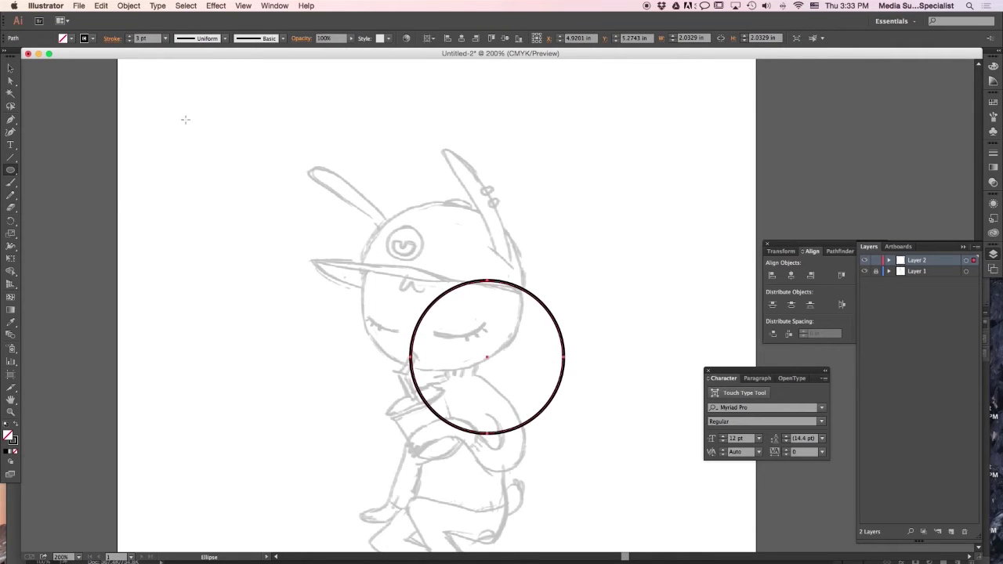
Move the circle over the sketched head and enlarge it to about 2.22 in wide and 2.14 in high
left_click(10, 69)
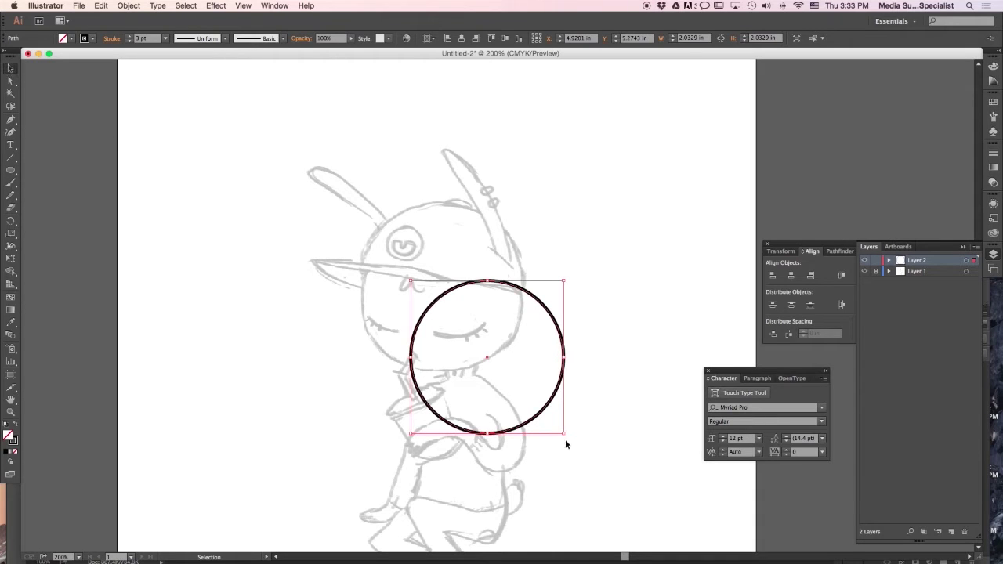
left_click_drag(553, 396, 514, 335)
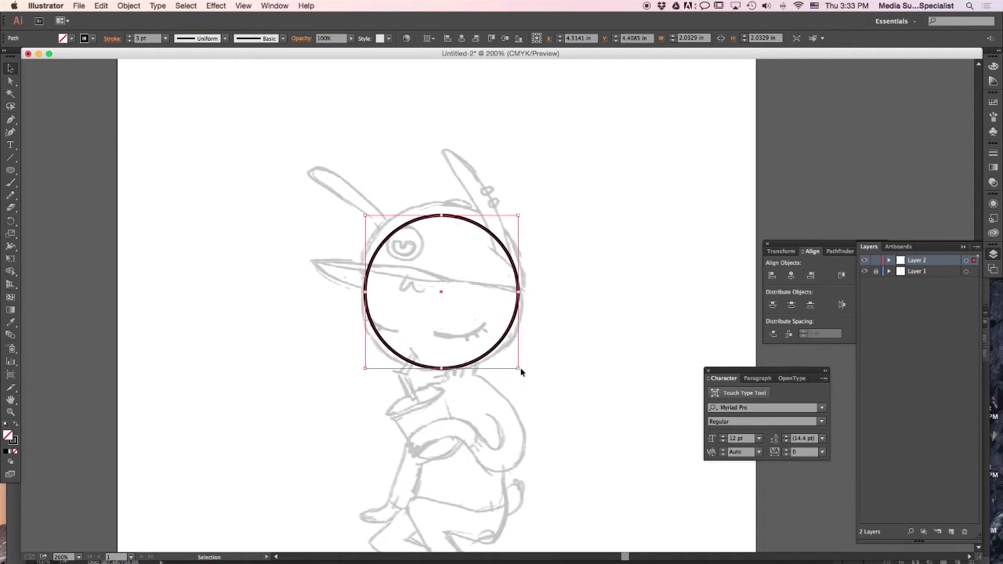
left_click_drag(521, 368, 526, 374)
key("Left")
key("Left")
key("Down")
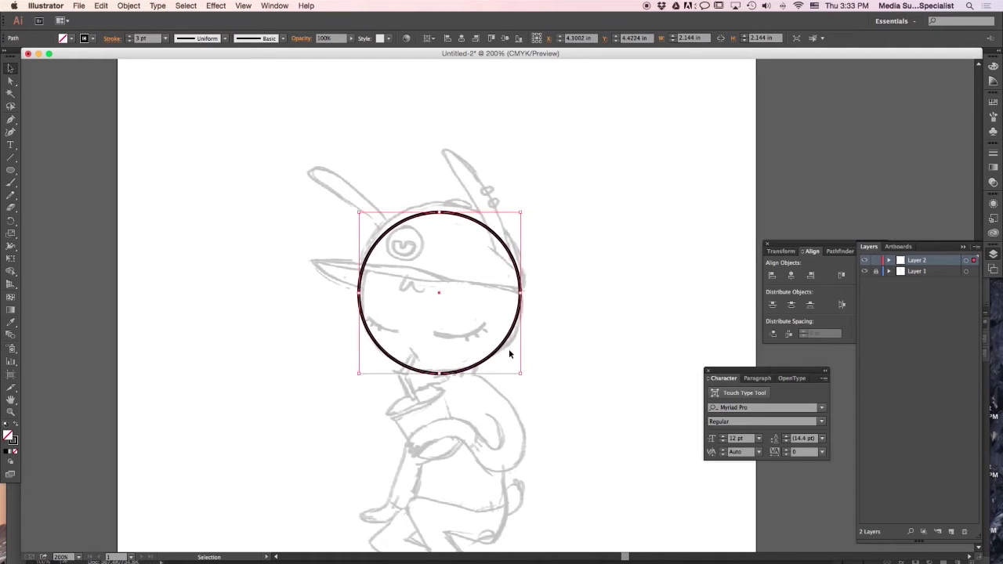
left_click_drag(527, 295, 525, 293)
key("Right")
left_click(555, 293)
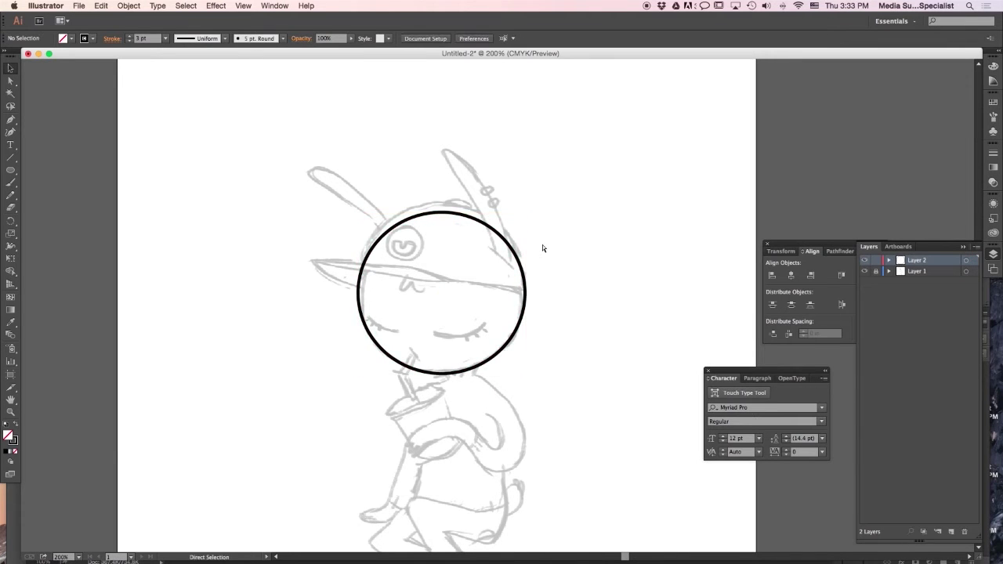
Nudge the head circle into line with the sketch and narrow it to about 2.16 in
key("super+equal")
key("super+a")
key("Left")
key("Left")
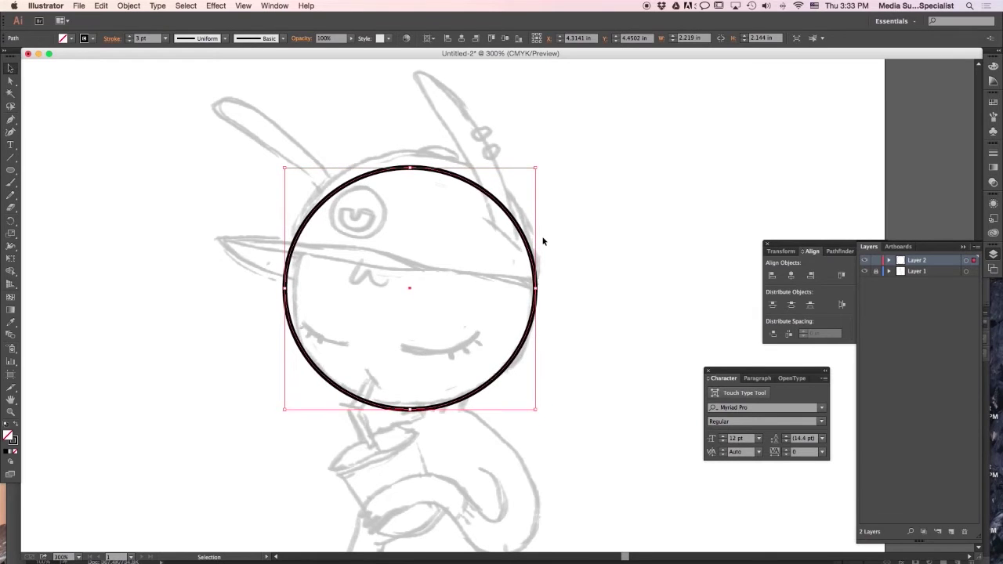
key("Up")
left_click_drag(286, 286, 290, 287)
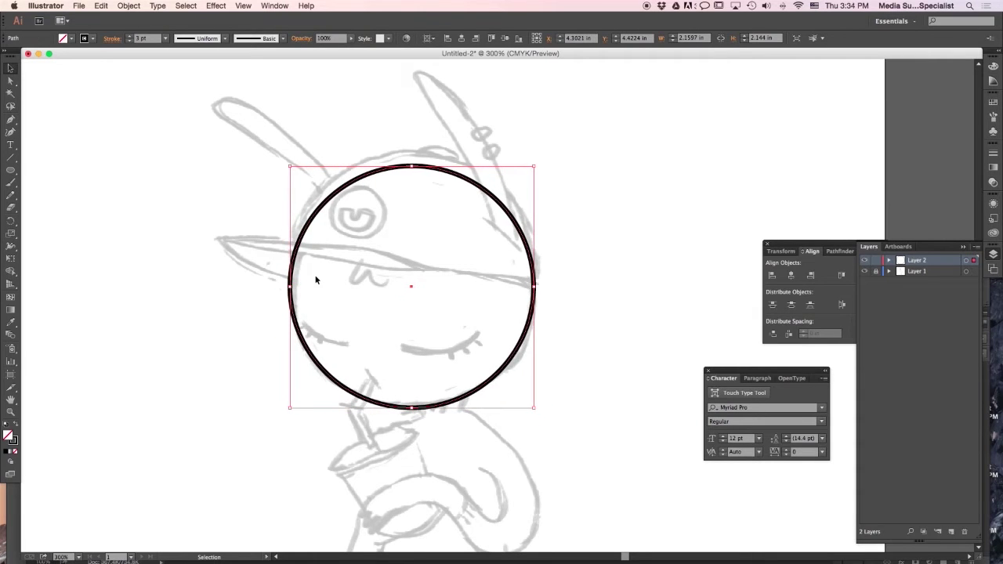
Copy the head circle and paste the duplicate in place directly in front of it
key("super+c")
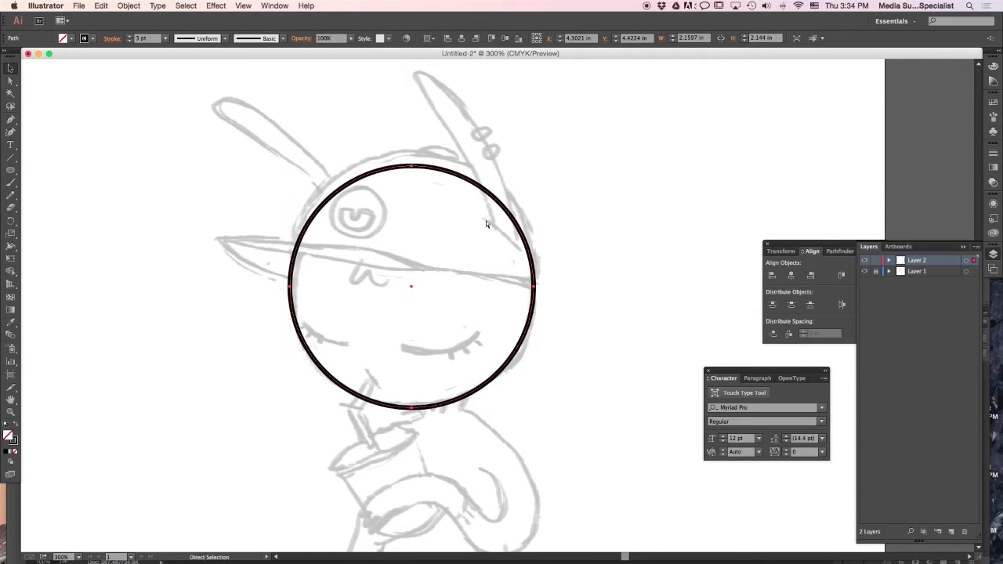
key("super+f")
left_click_drag(483, 186, 590, 147)
left_click_drag(504, 204, 563, 172)
key("super+z")
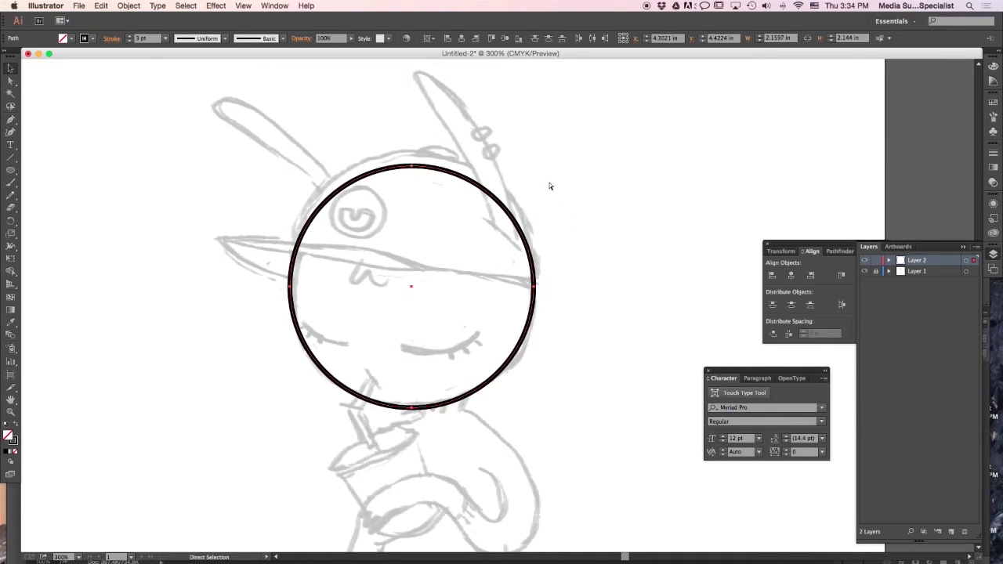
Enlarge the duplicated circle from its centre to about 2.29 in wide and 2.27 in high as the cap outline
left_click(551, 186)
left_click(532, 304)
key("a")
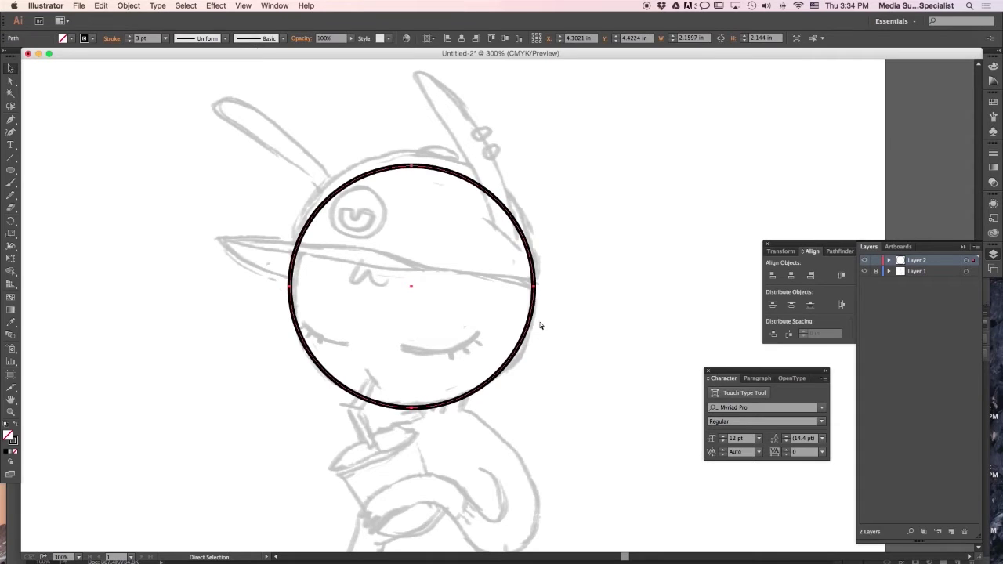
key("v")
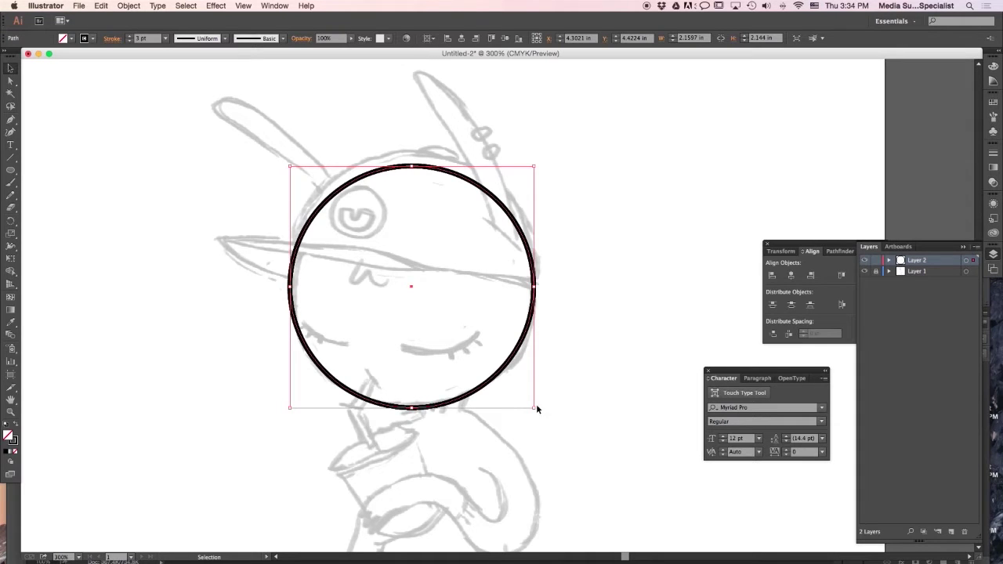
left_click_drag(536, 405, 544, 416)
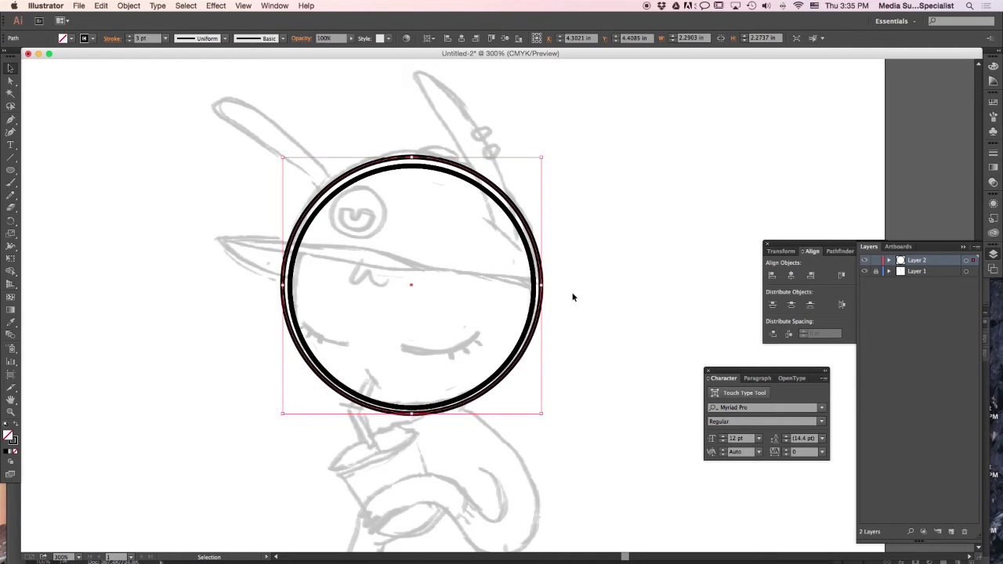
left_click(605, 384)
Trace the cap brim with the Pen tool from the outer circle's right edge to the pointed tip and back along the lower edge
key("super+equal")
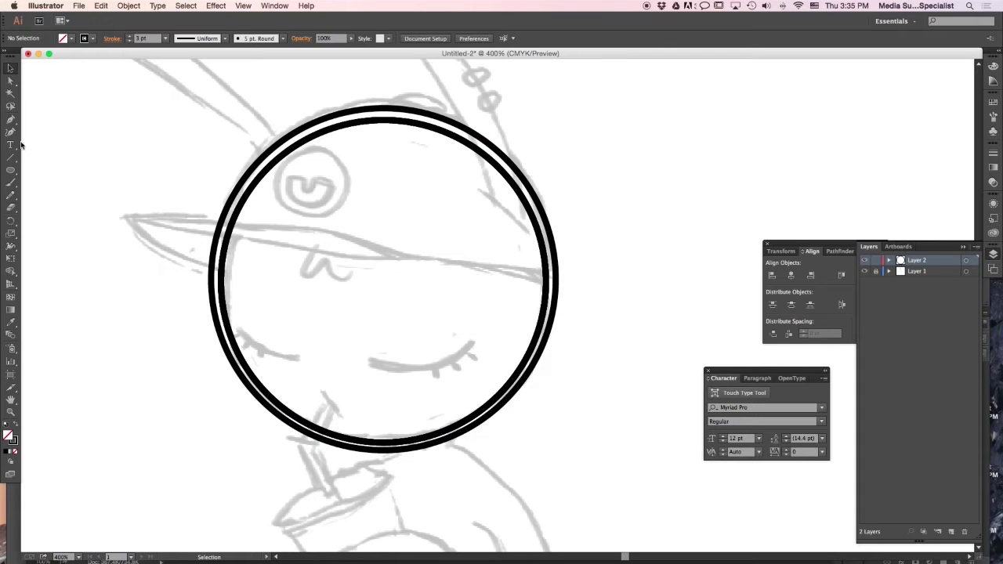
key("p")
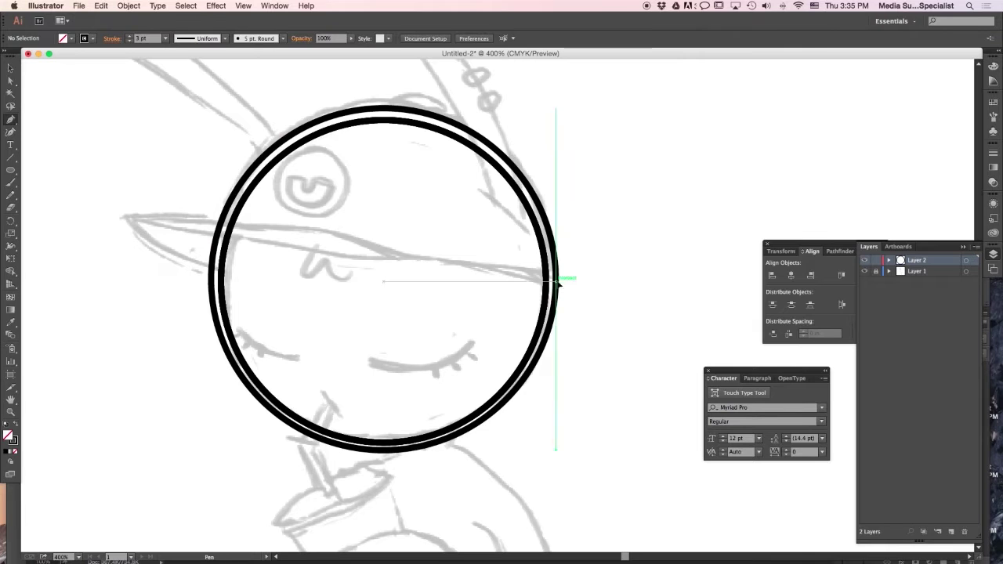
left_click(555, 281)
left_click(400, 256)
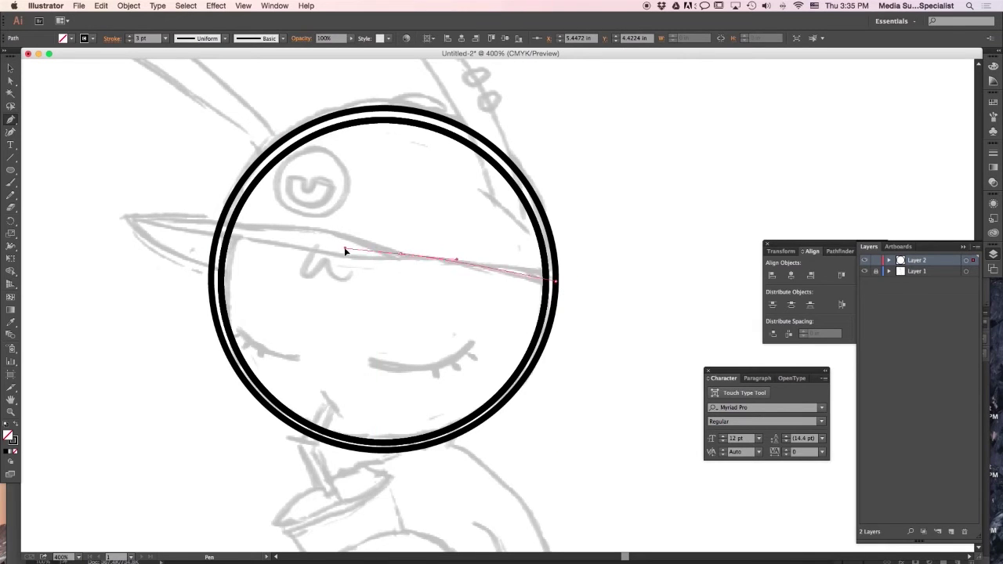
mouse_move(320, 245)
left_mouse_down()
mouse_move(280, 224)
mouse_move(350, 227)
mouse_move(394, 249)
mouse_move(352, 230)
mouse_move(233, 224)
mouse_move(317, 228)
left_mouse_up()
left_click(315, 227)
left_click(128, 217)
key("super+z")
left_click(123, 219)
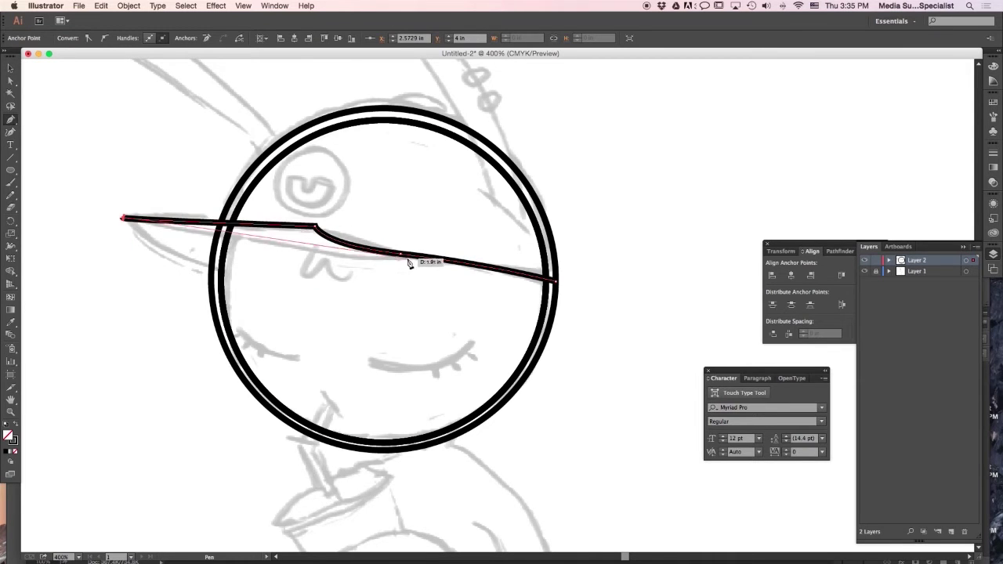
left_click_drag(401, 256, 508, 258)
Convert the sharp bend on the brim's upper edge into a smooth curve with the Anchor Point tool
left_click_drag(11, 119, 58, 158)
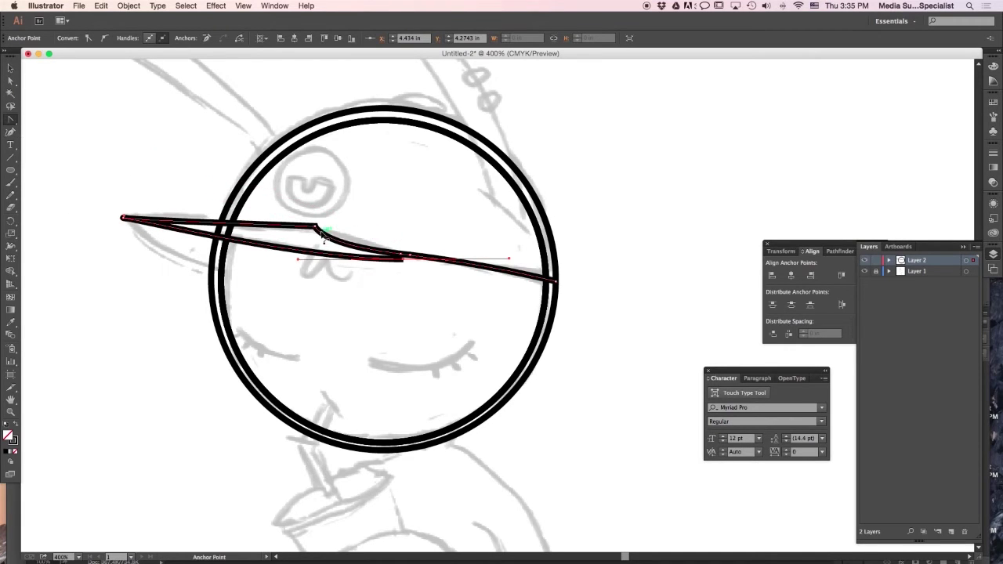
left_click_drag(316, 228, 365, 235)
left_click(10, 81)
left_click(317, 226)
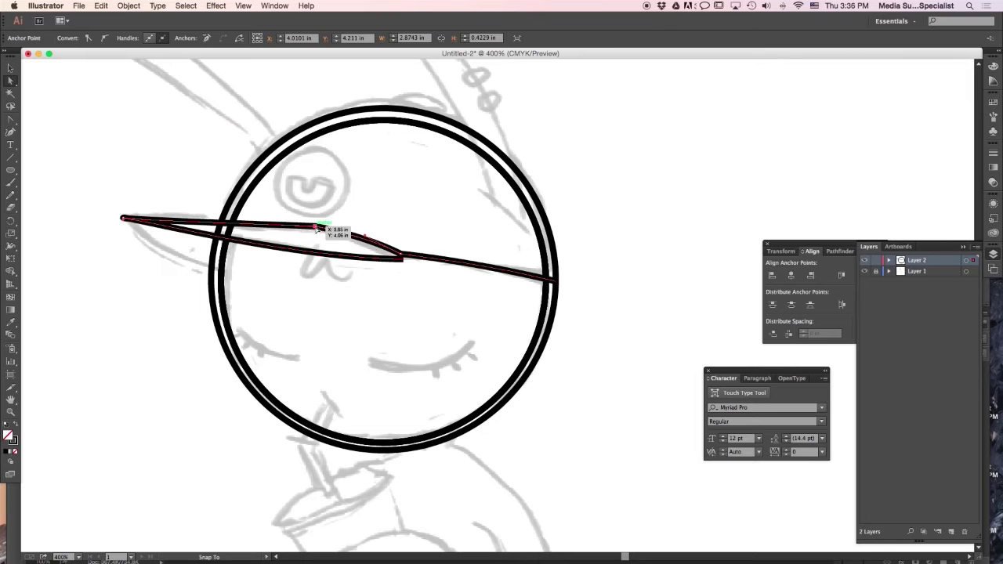
Adjust the handles around the brim's upper bend so the line flows in an S-curve along the sketch
left_click(10, 120)
key("super+=")
key("super+=")
left_click_drag(411, 288, 589, 383)
left_click_drag(308, 246, 251, 241)
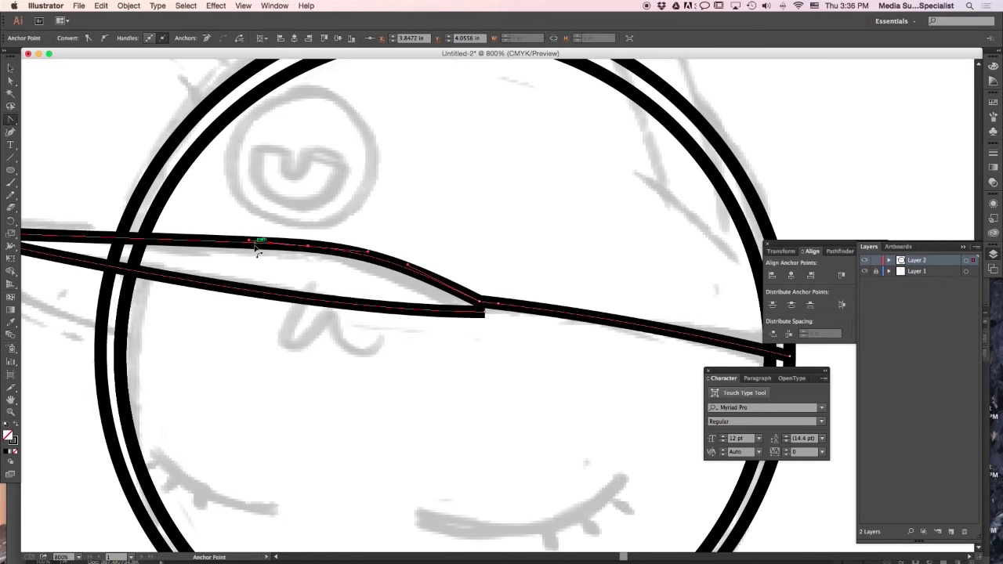
left_click_drag(409, 261, 412, 289)
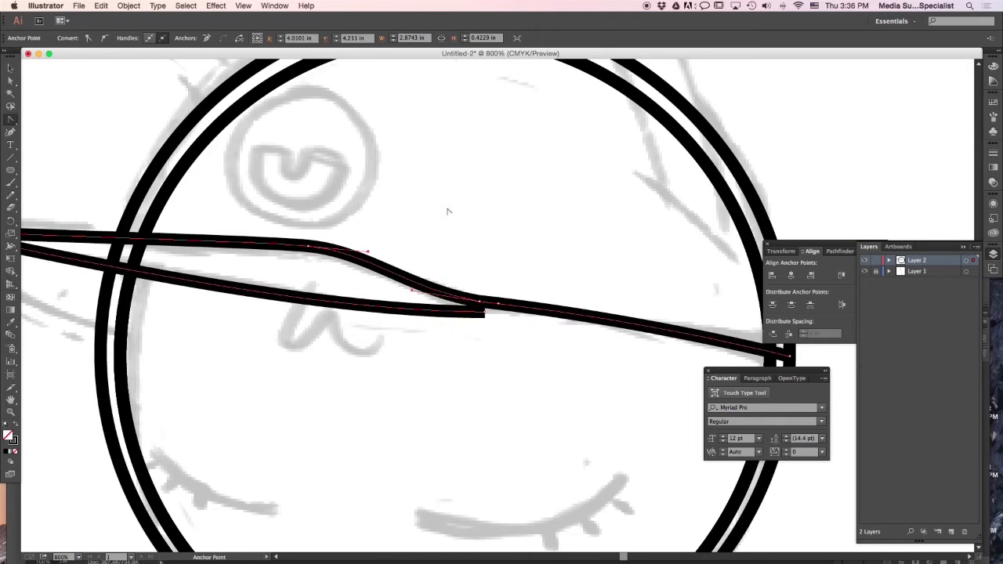
Rework the direction handles at the brim's pointed tip and bow its lower edge further downward
left_click_drag(448, 211, 604, 268)
left_click(81, 288)
key("super+z")
left_click_drag(220, 315, 221, 323)
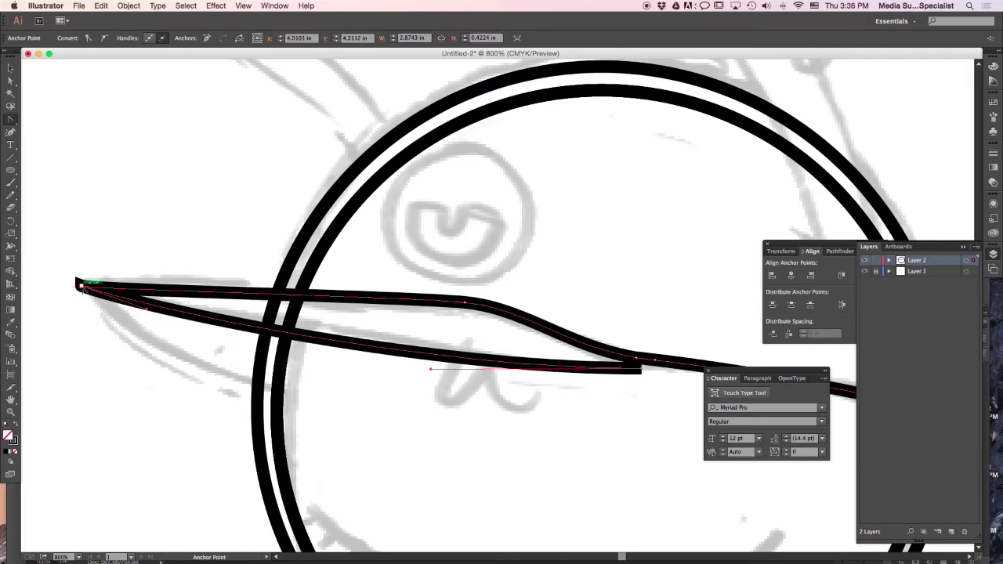
left_click(81, 287)
key("super+z")
left_click_drag(82, 290, 237, 296)
left_click(82, 287)
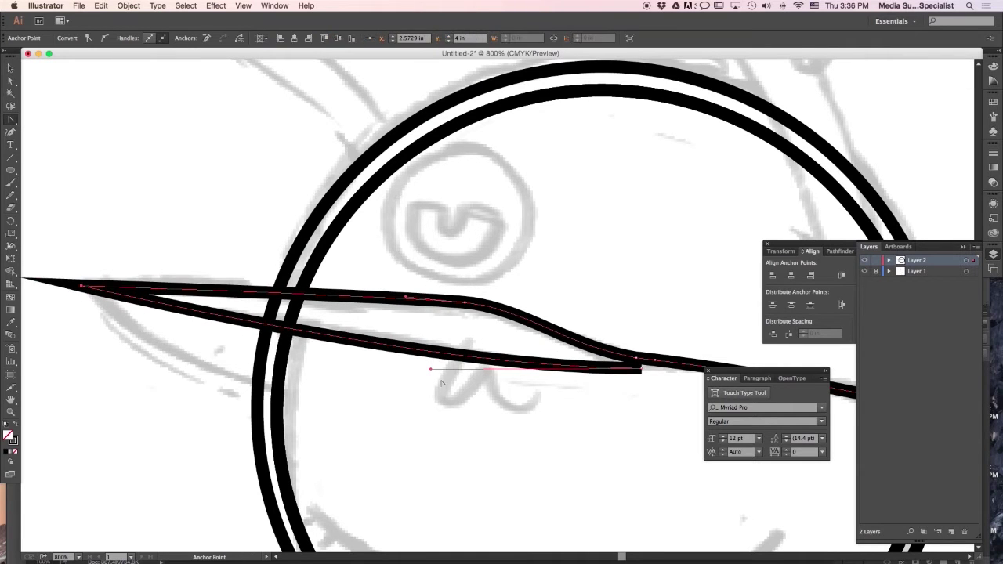
left_click_drag(431, 369, 333, 397)
Set the brim path's stroke corners to a round join
left_click(10, 68)
left_click(141, 290)
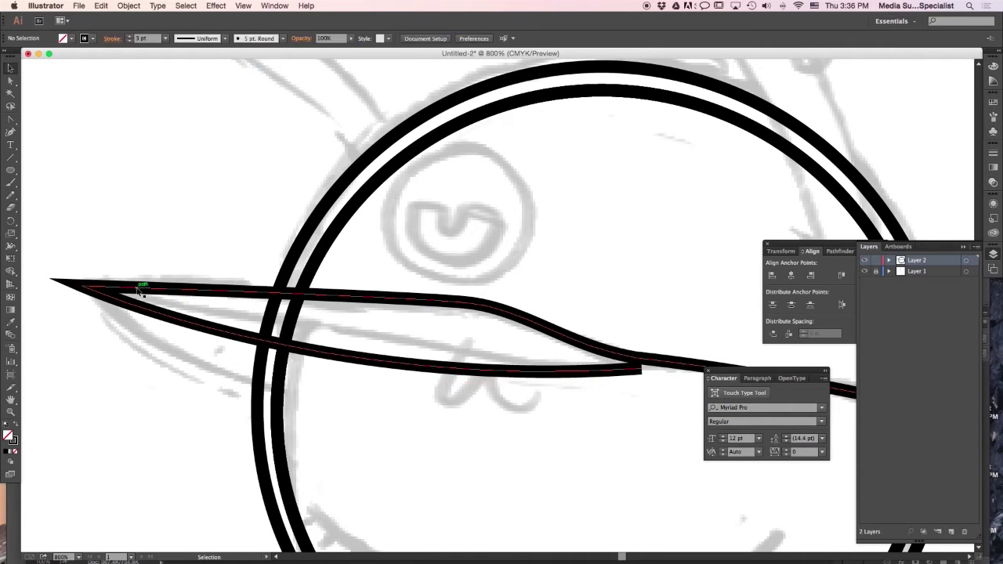
left_click(112, 38)
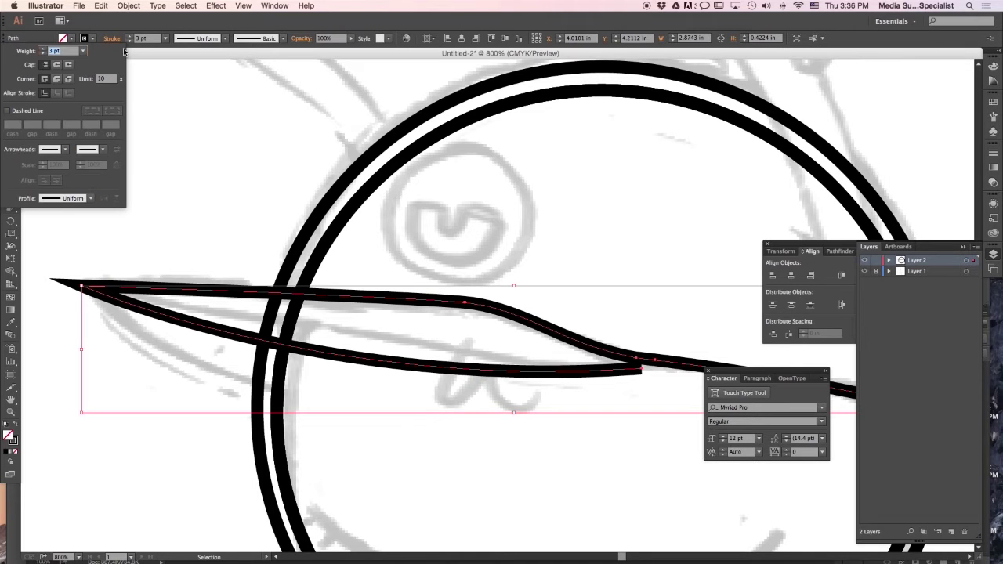
left_click(56, 78)
left_click(320, 103)
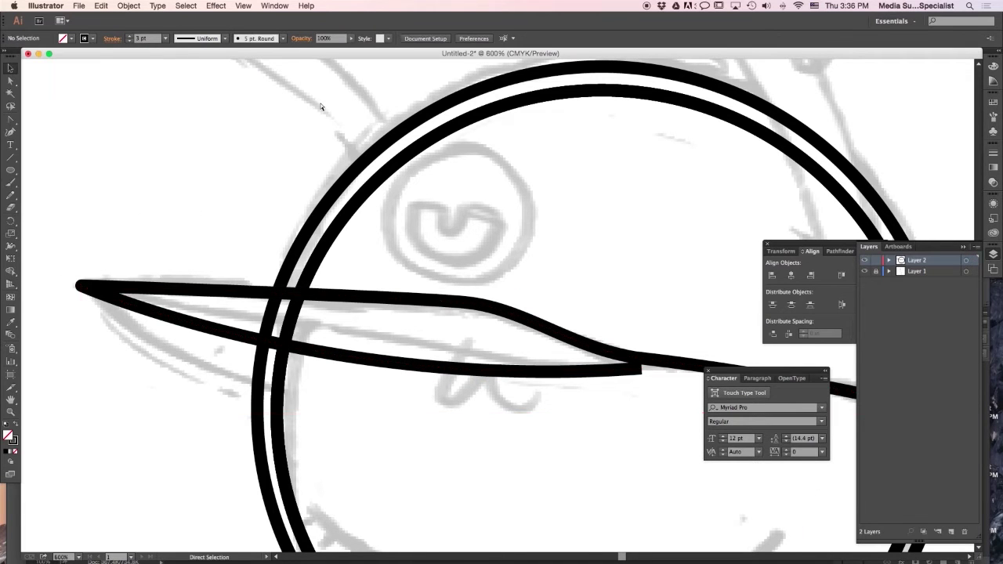
Move the open end point of the brim's lower edge onto the line running to the cap's right side
key("super+minus")
key("super+minus")
key("super+minus")
key("super+equal")
key("super+equal")
key("super+equal")
key("super+equal")
left_click_drag(470, 394, 212, 378)
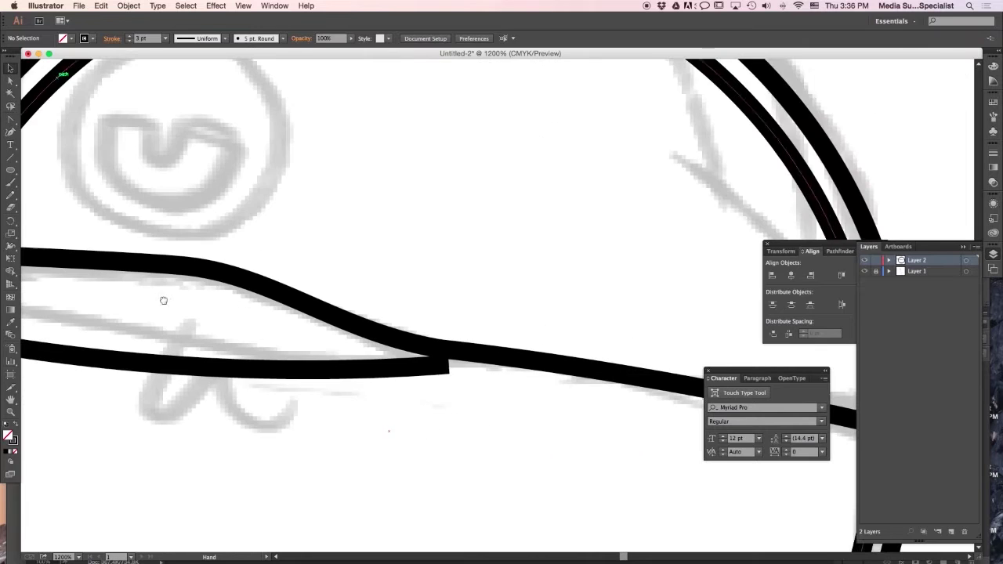
key("a")
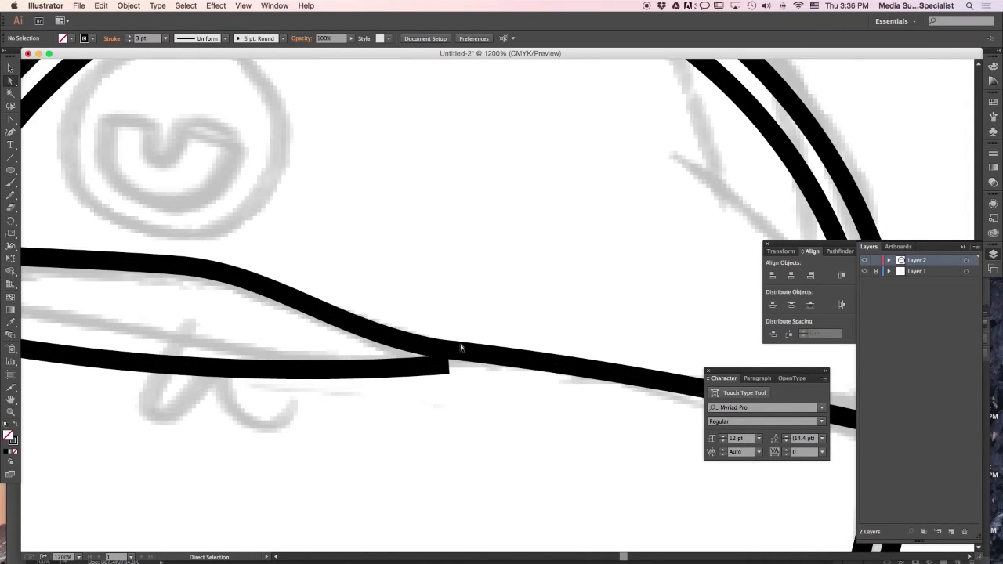
left_click_drag(459, 366, 504, 357)
Check the Smart Guides setting among the view options
left_click(284, 5)
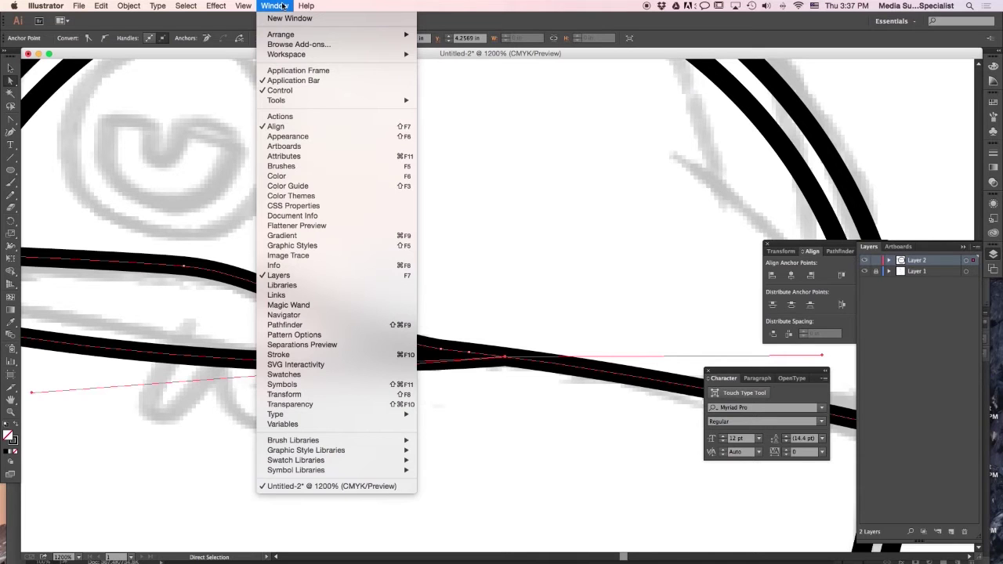
mouse_move(244, 5)
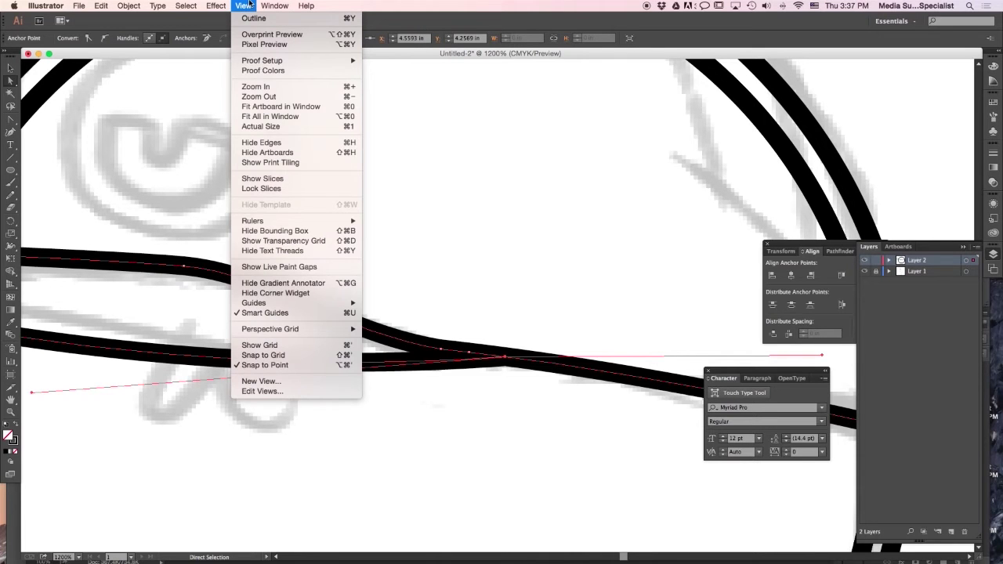
left_click(303, 316)
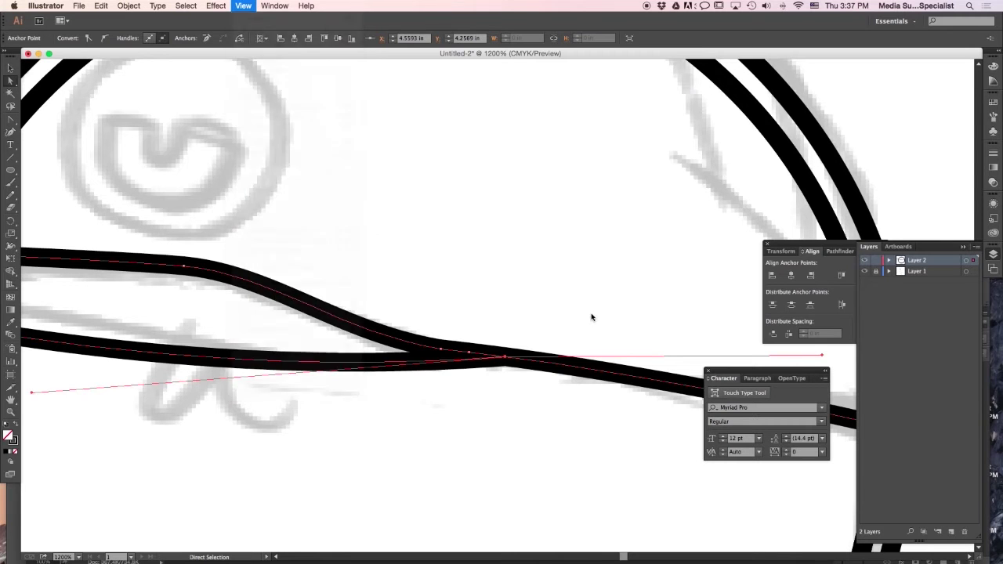
Fine-tune the curve of the brim's lower edge using the direction handle of its end point
key("super+minus")
key("super+minus")
left_click(560, 275)
left_click(472, 335)
left_click(500, 333)
mouse_move(264, 350)
left_mouse_down()
mouse_move(239, 343)
mouse_move(278, 360)
left_mouse_up()
left_click(141, 228)
Draw the brim's curved underside with the Pen tool from the pointed tip to the head outline
left_click(11, 134)
key("p")
left_click(52, 275)
key("a")
left_click(170, 356)
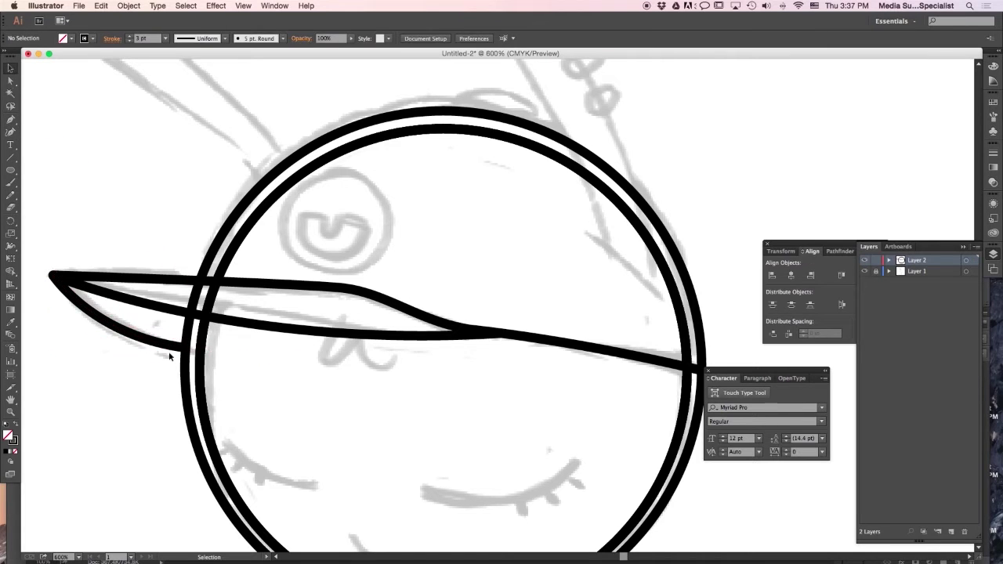
Extend the underside curve's end point to the inner head circle
mouse_move(186, 349)
left_mouse_down()
mouse_move(186, 340)
mouse_move(333, 336)
left_mouse_up()
left_click(361, 318)
key("super+plus")
left_click(188, 360)
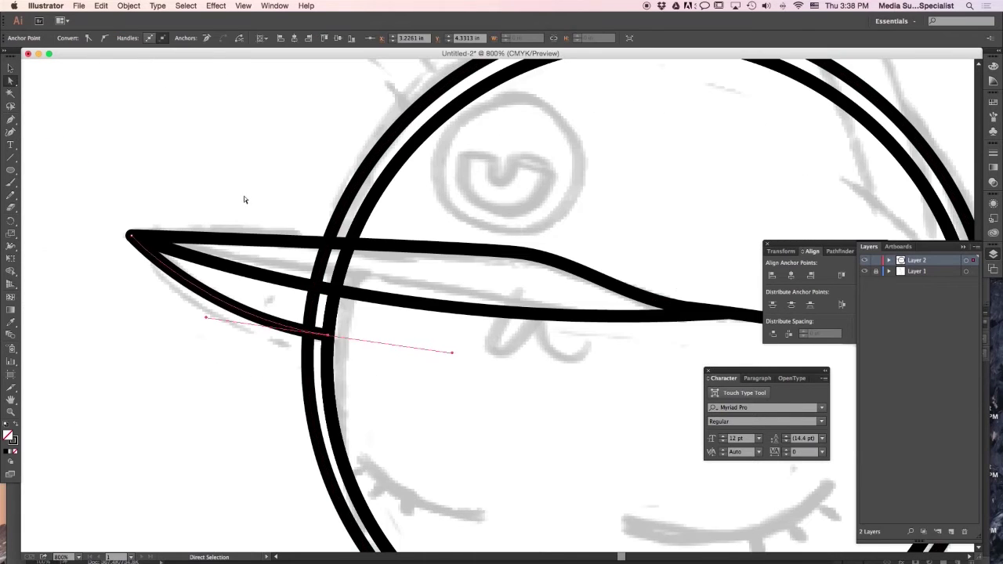
left_click(244, 198)
Add an anchor point to the outer circle where the brim line meets its right side
key("super+minus")
key("super+minus")
scroll(351, 338, "right", 5)
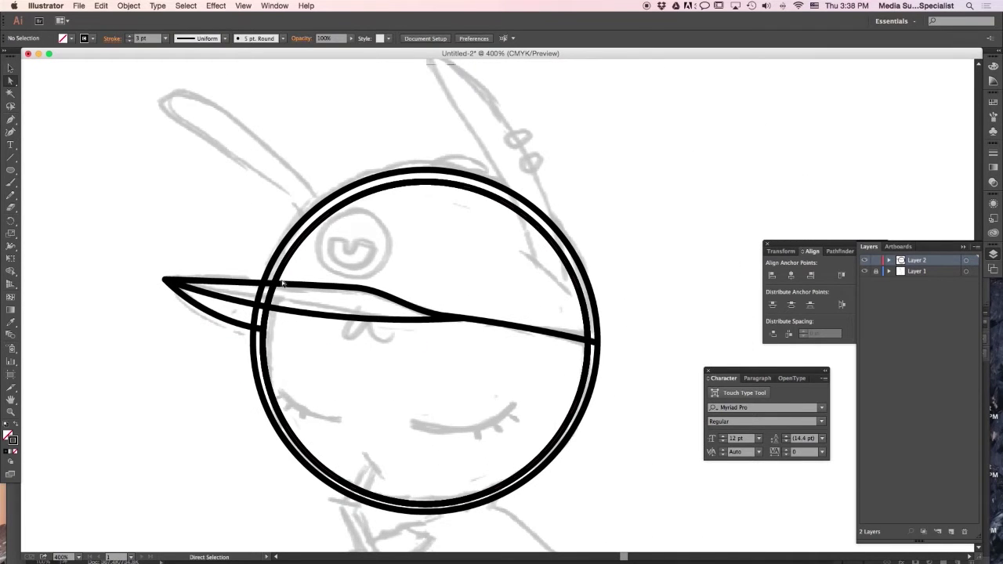
left_click(597, 344)
key("super+equal")
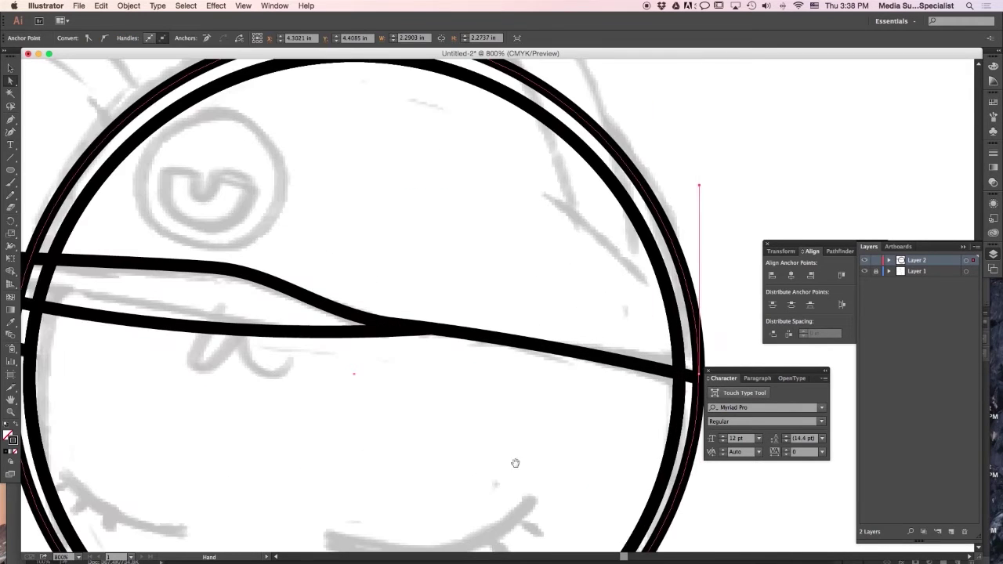
left_click_drag(514, 463, 398, 446)
left_click(10, 120)
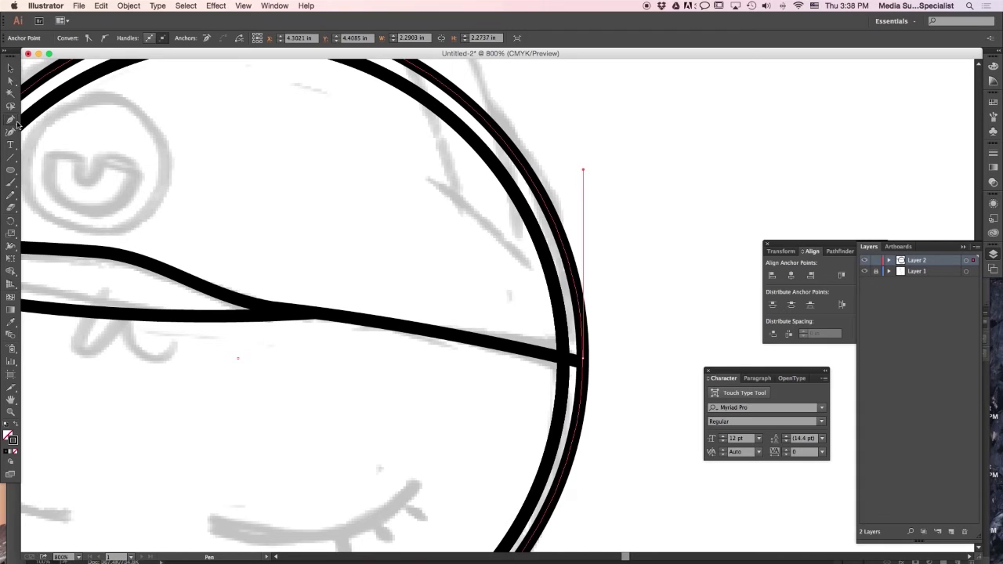
left_click_drag(17, 123, 43, 137)
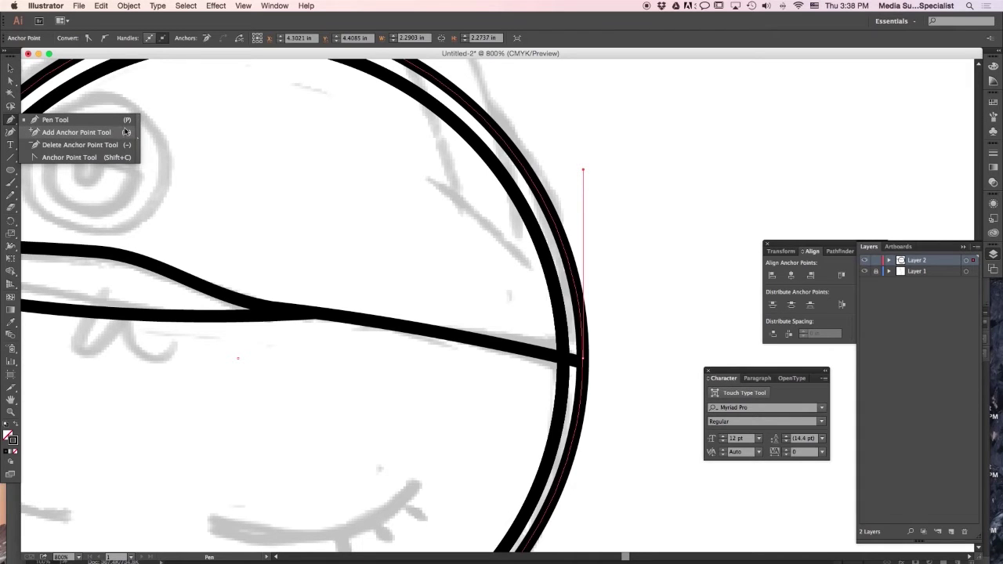
left_click_drag(125, 134, 125, 134)
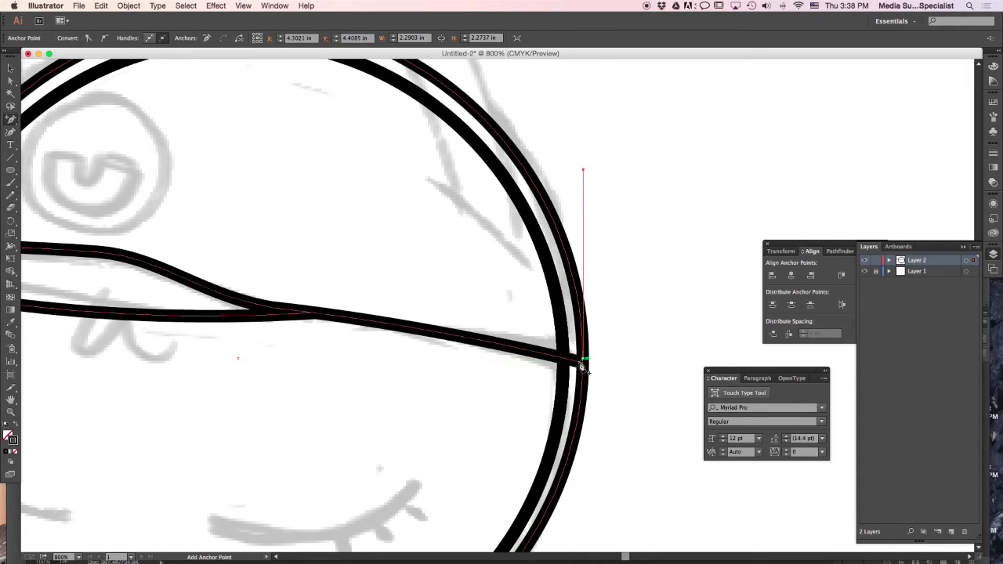
key("super+=")
key("super+=")
left_click_drag(480, 512, 273, 423)
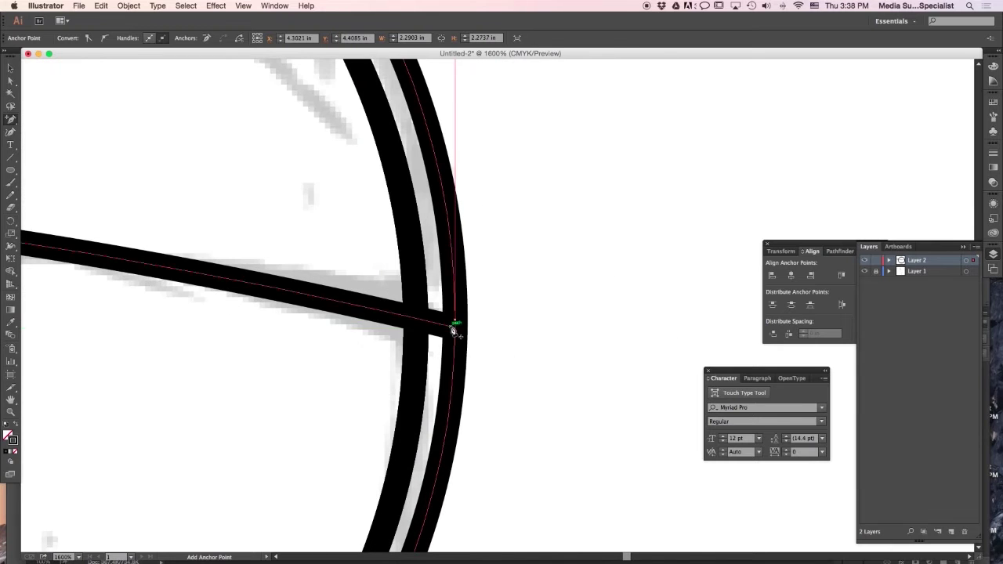
left_click(455, 330)
Add an anchor point to the outer circle where the brim's upper edge crosses its left side
scroll(458, 333, "down", 4)
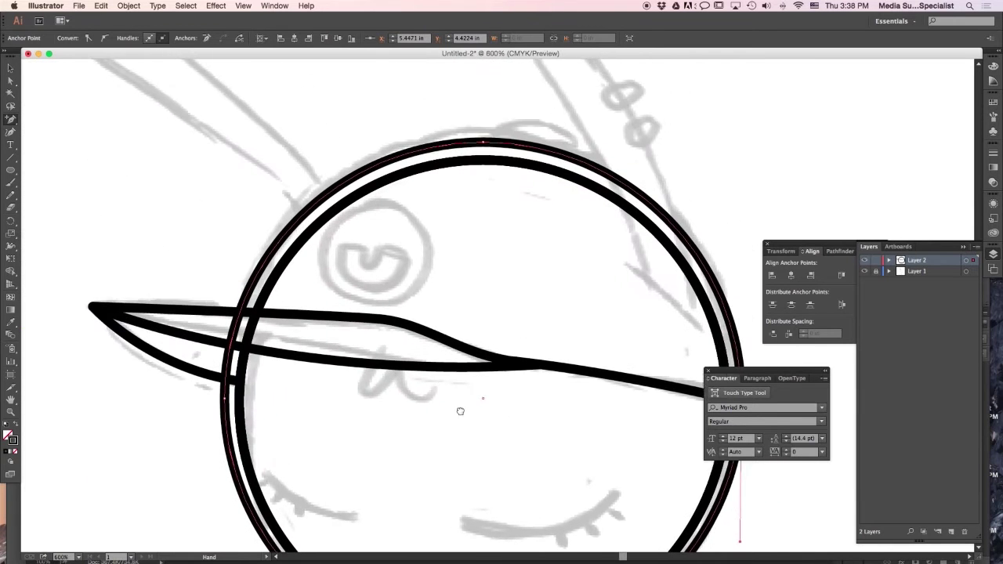
key("super+=")
key("super+=")
left_click_drag(243, 342, 423, 396)
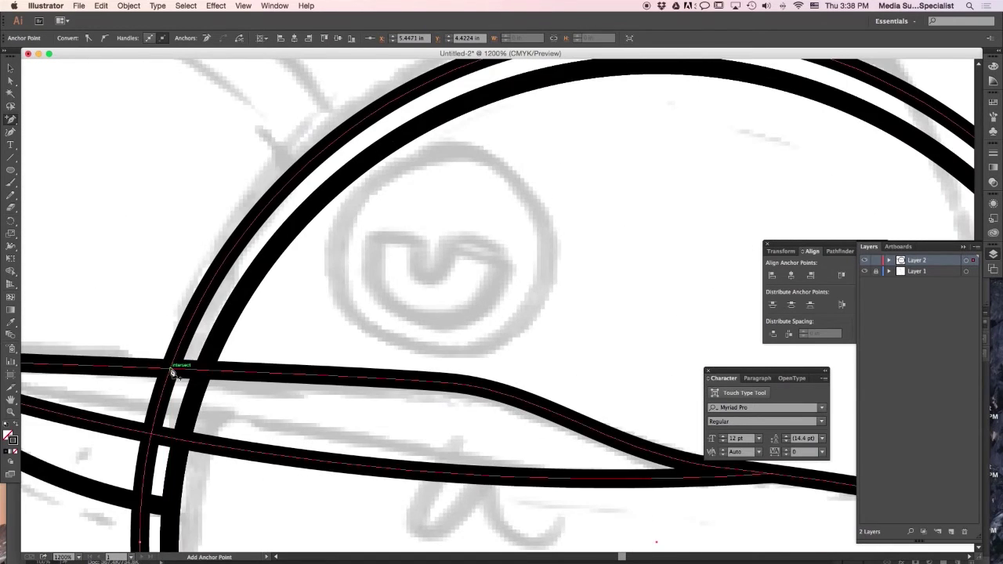
left_click(170, 368)
Delete the lower-left segment of the outer circle, below the cap brim
scroll(388, 167, "down", 3)
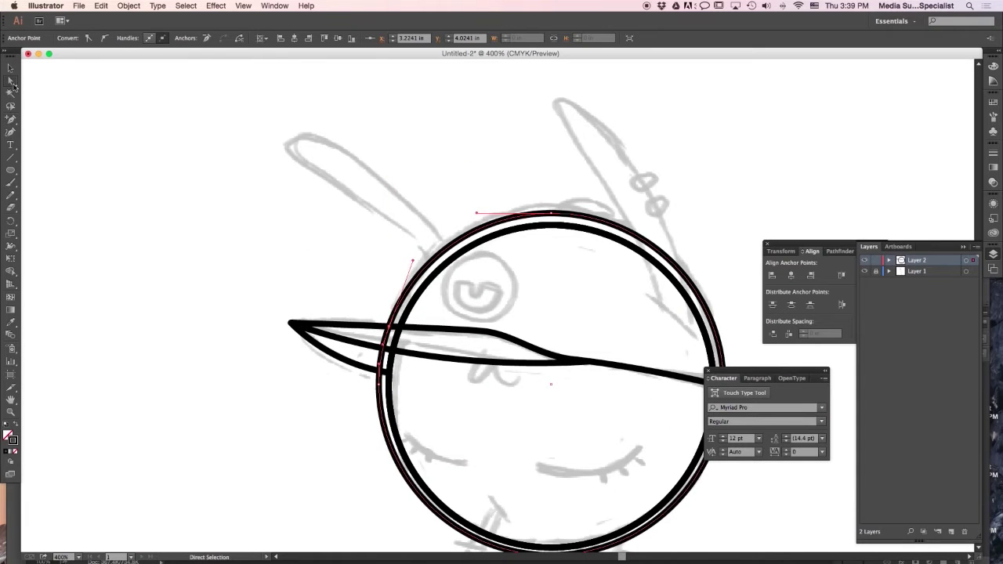
left_click(208, 266)
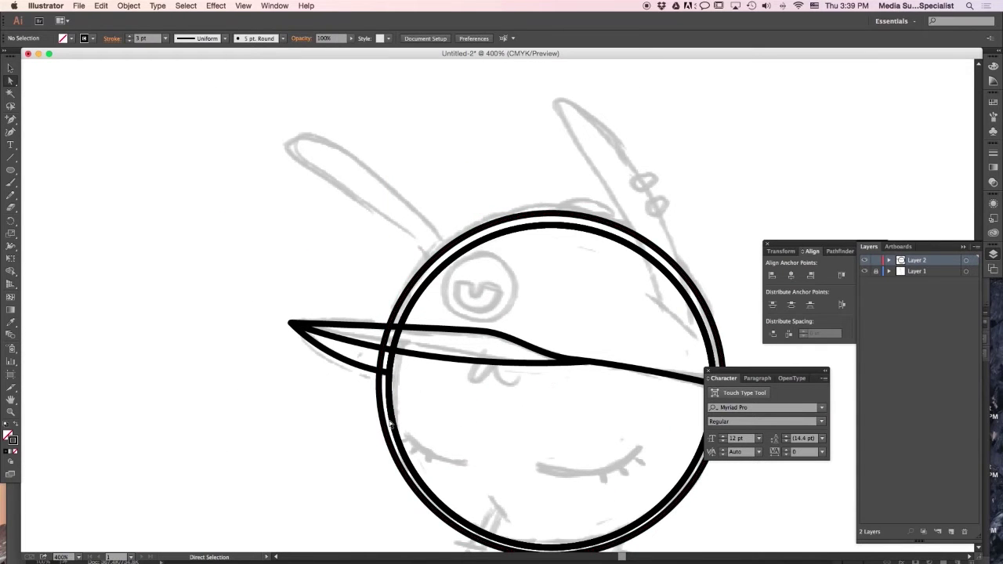
left_click(387, 425)
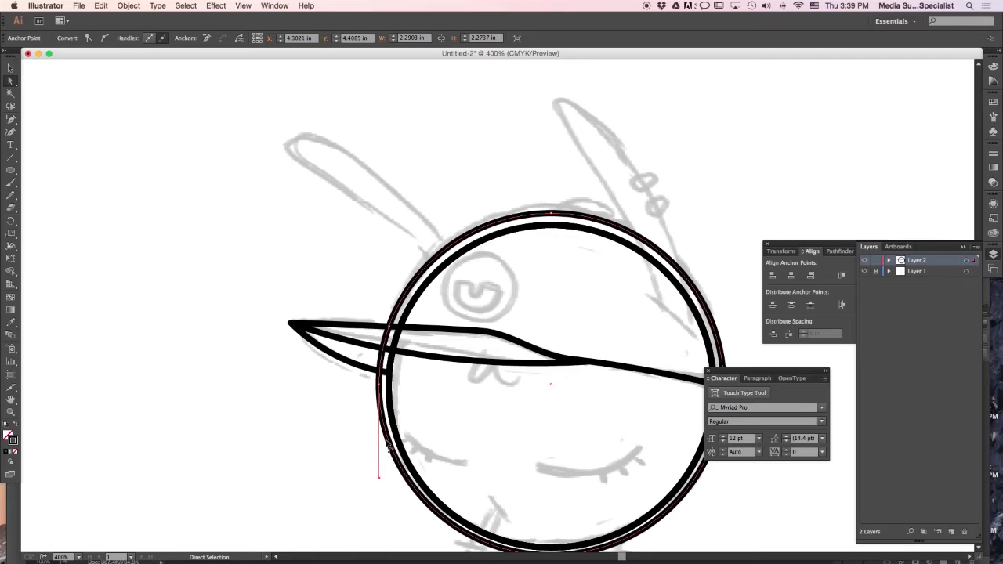
left_click(391, 441)
key("Delete")
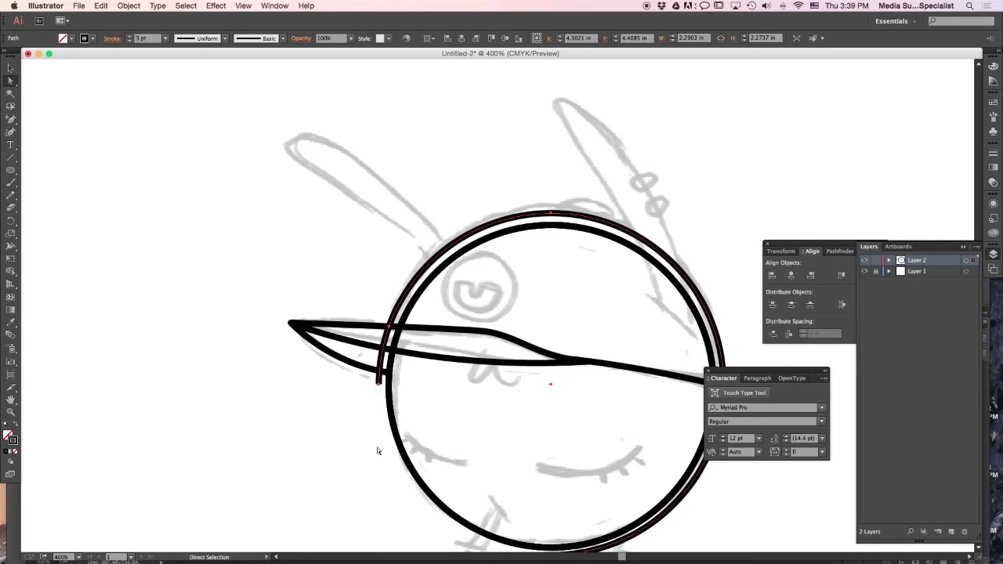
Delete the outer circle's leftover segments below the brim, at its left side and at its lower right
key("space")
left_click_drag(380, 451, 278, 400)
left_click(261, 351)
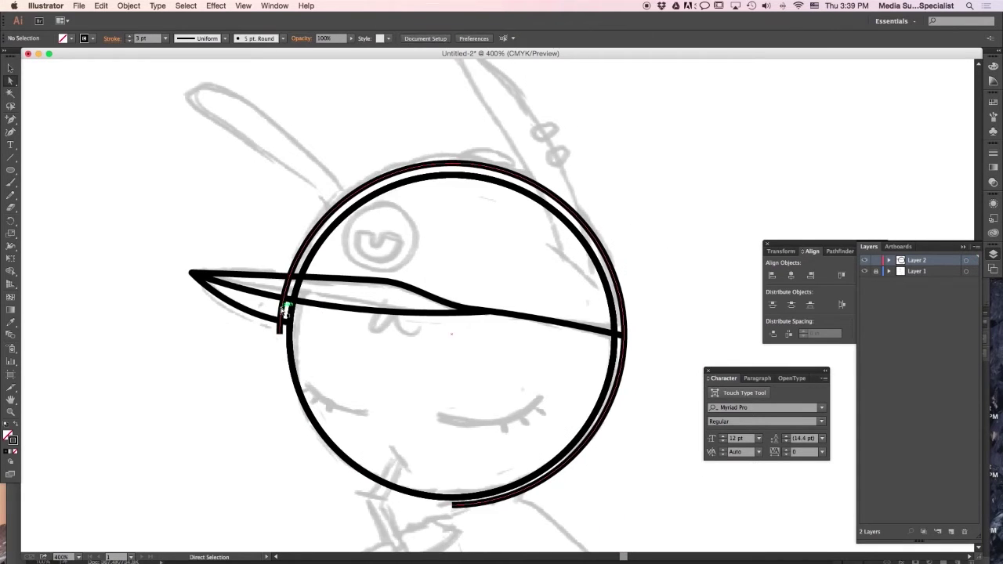
left_click(286, 308)
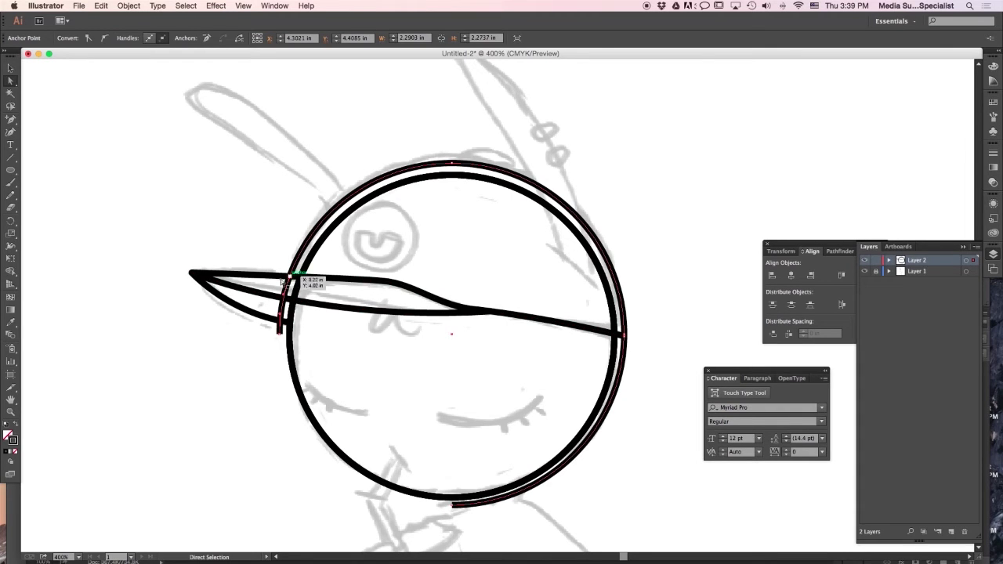
left_click(271, 369)
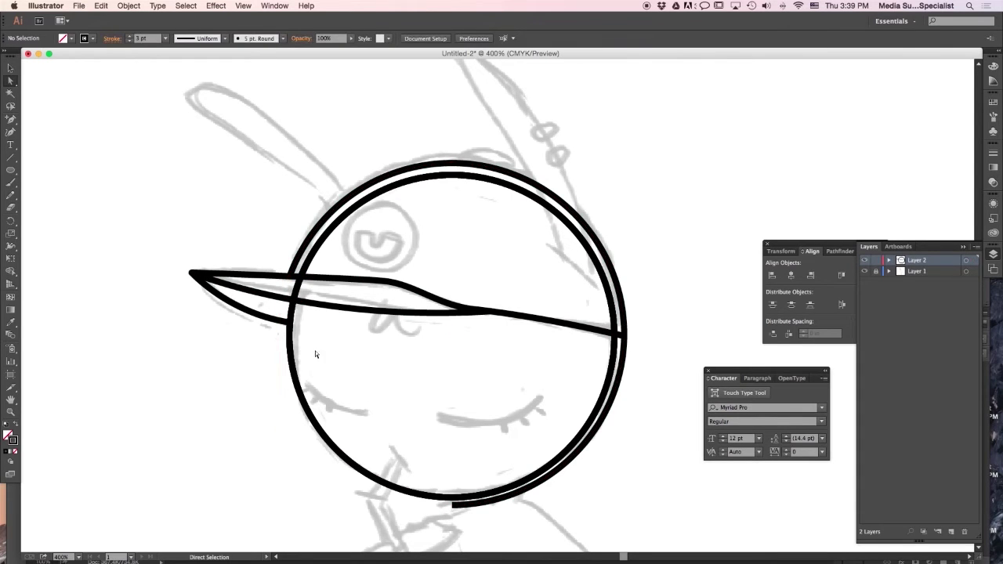
left_click(491, 504)
key("Delete")
left_click(647, 345)
Join the right end of the outer cap arc to the end of the brim line
key("super+equal")
left_click_drag(527, 228, 426, 244)
key("super+equal")
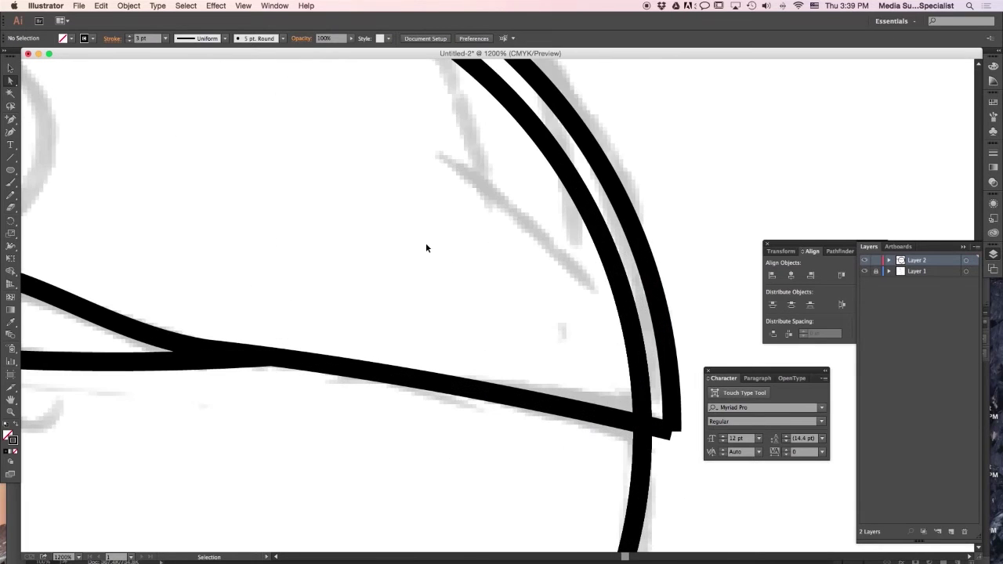
key("super+equal")
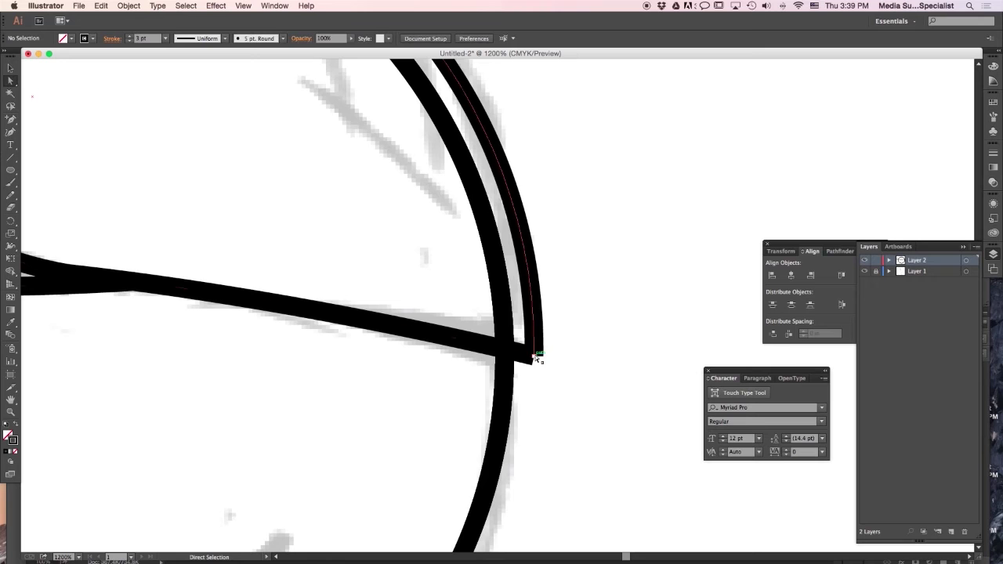
left_click_drag(530, 372, 531, 372)
right_click(533, 336)
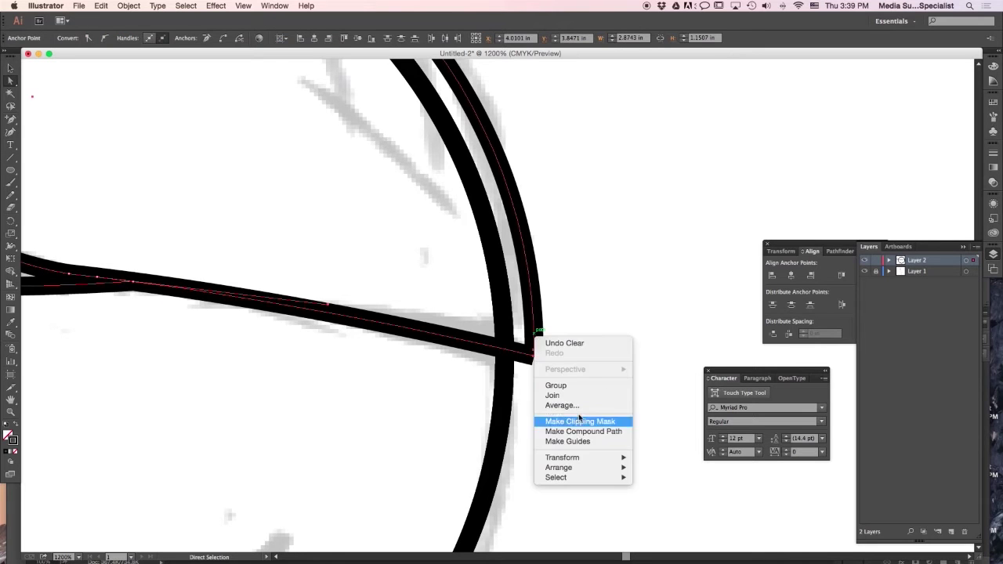
left_click(578, 396)
left_click(536, 355)
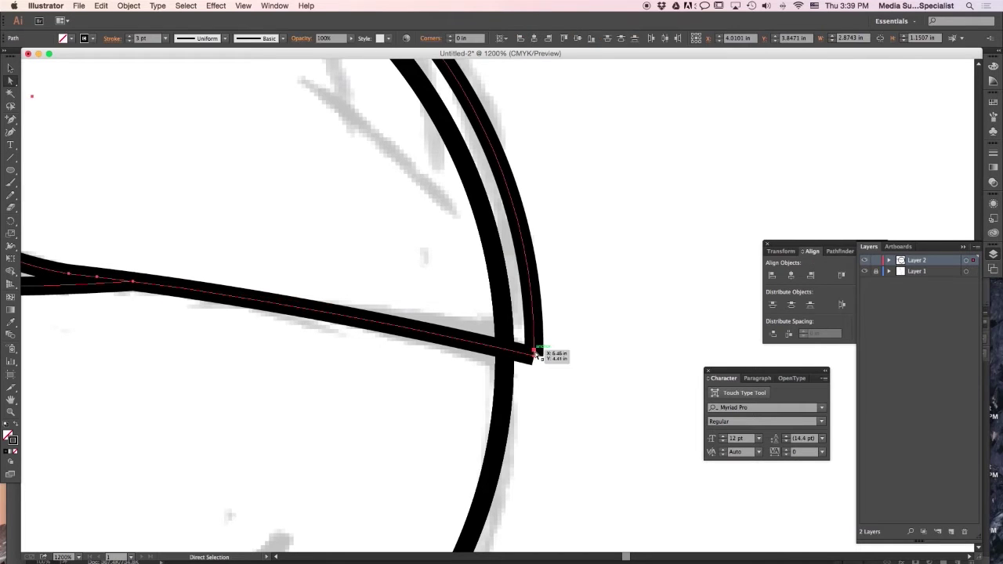
right_click(535, 354)
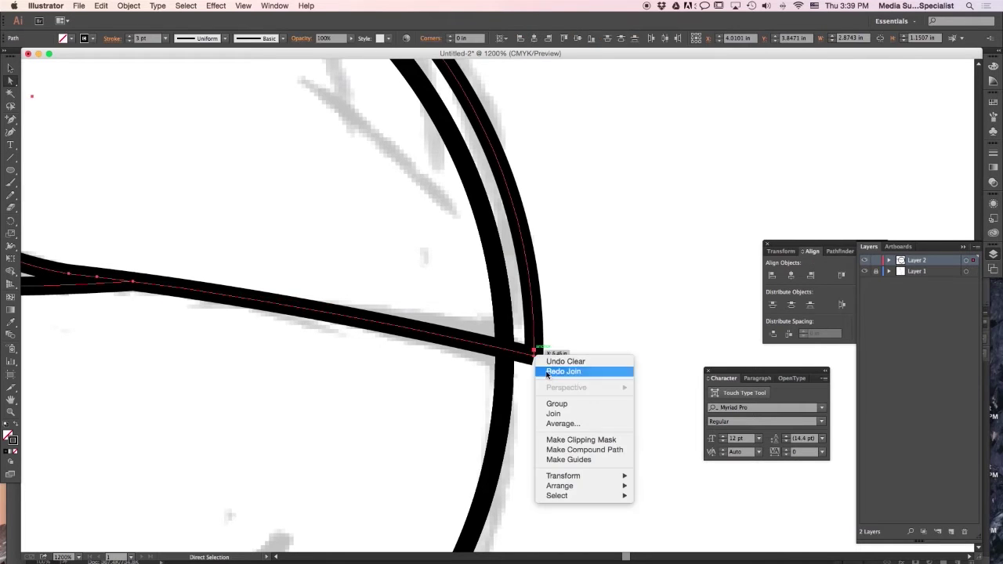
left_click(557, 414)
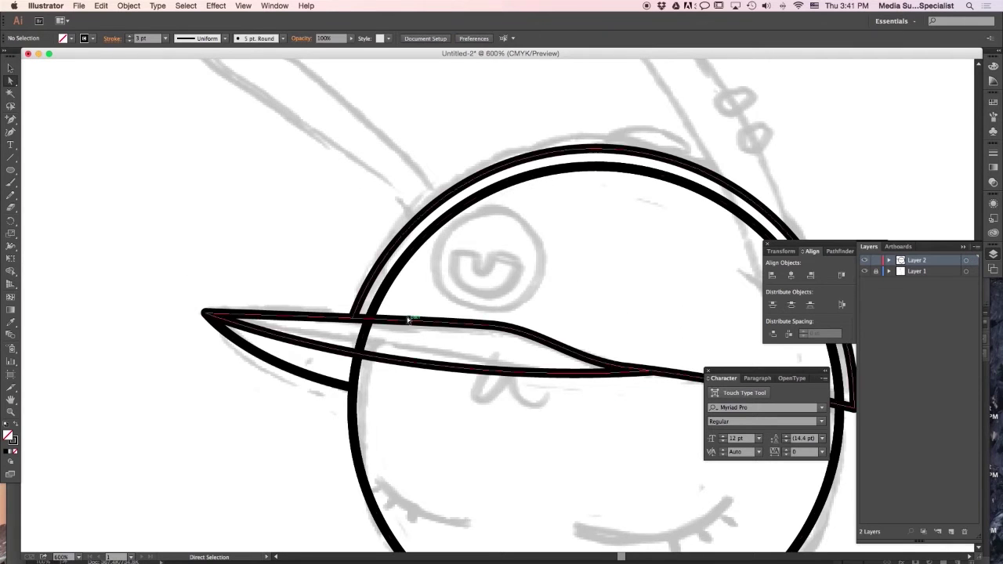
Isolate the inner head circle and add anchor points where it meets the brim's upper edge and the right end of the brim line
left_click(409, 264)
key("v")
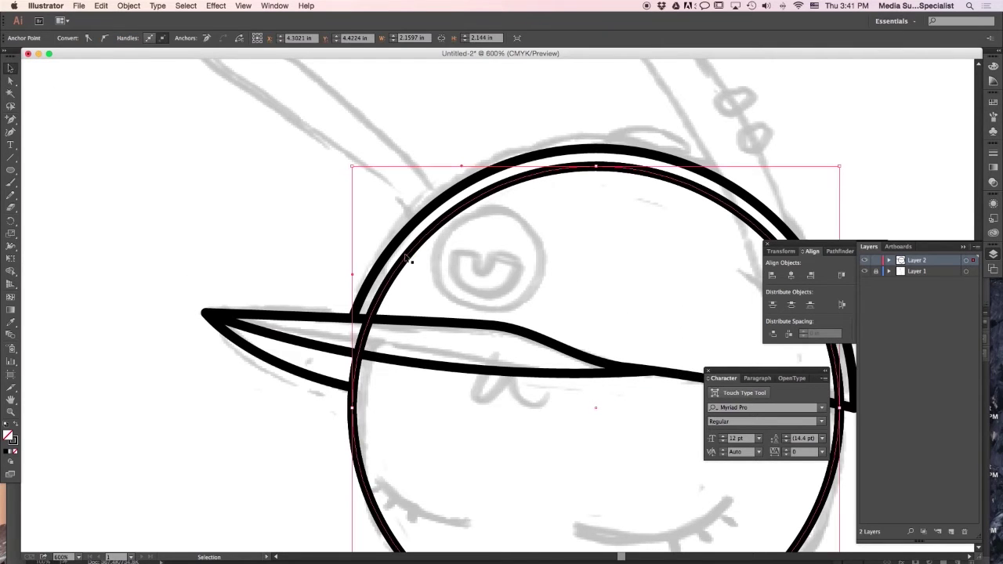
double_click(408, 257)
left_click(12, 119)
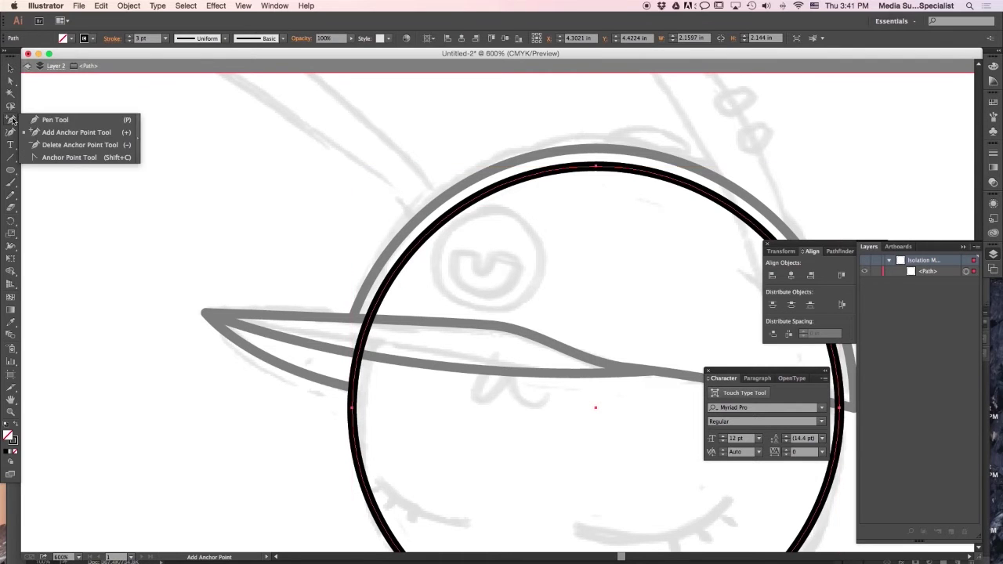
left_click_drag(550, 387, 299, 358)
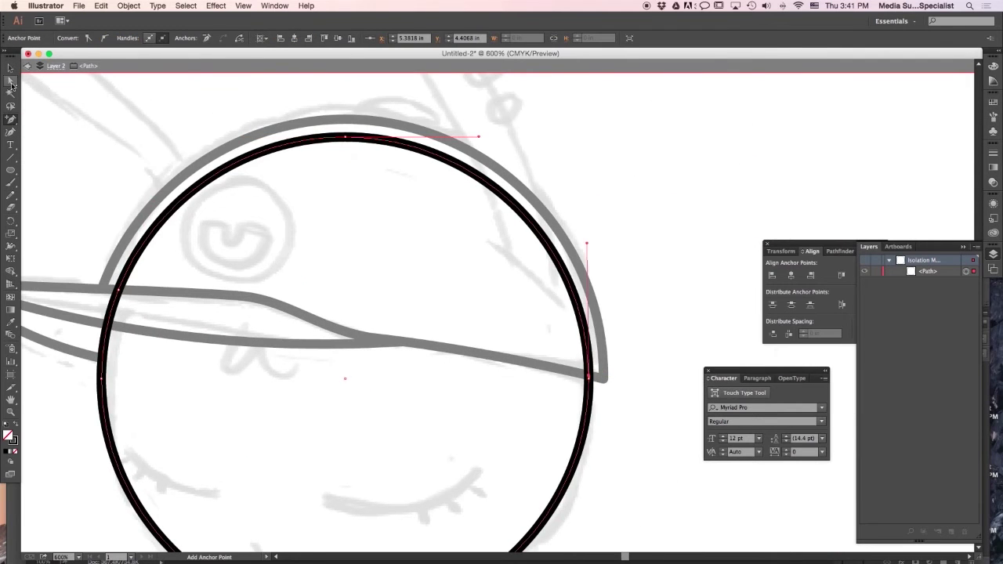
Delete the head circle's two segments above the brim and leave isolation mode
left_click(11, 81)
left_click(154, 228)
key("Delete")
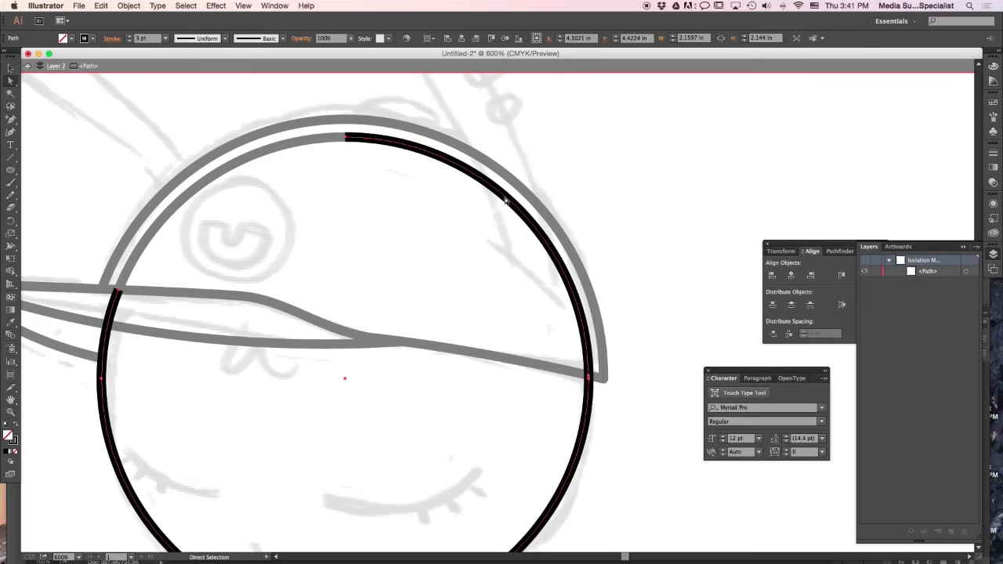
left_click(505, 199)
key("Delete")
double_click(650, 295)
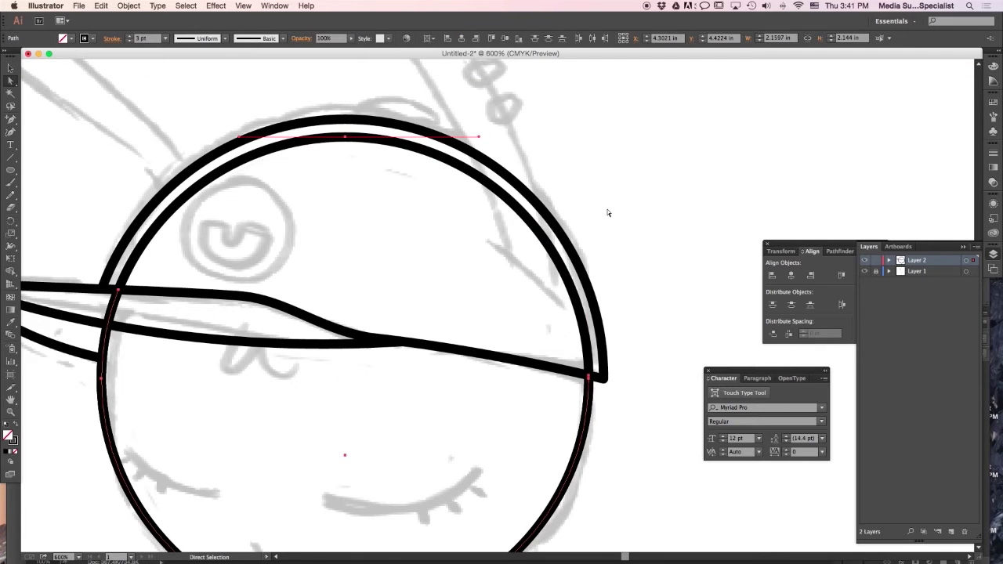
Add an anchor point where the head circle meets the brim's lower edge and delete the segment crossing the brim
key("v")
left_click(603, 316)
key("super+minus")
key("super+minus")
key("super+minus")
key("super+equal")
key("super+equal")
key("super+equal")
left_click(589, 396)
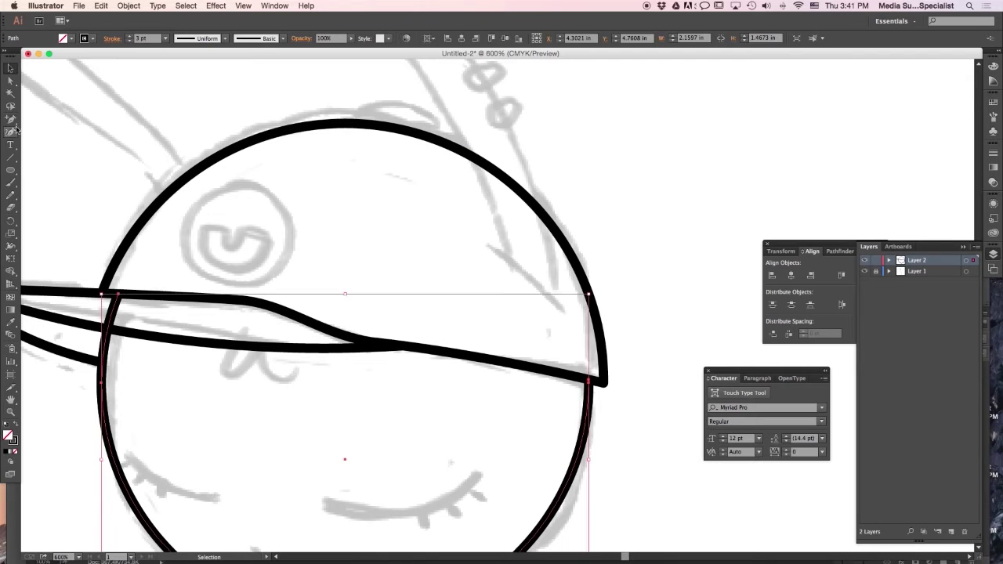
left_click(11, 119)
left_click(108, 329)
left_click(11, 69)
left_click(11, 82)
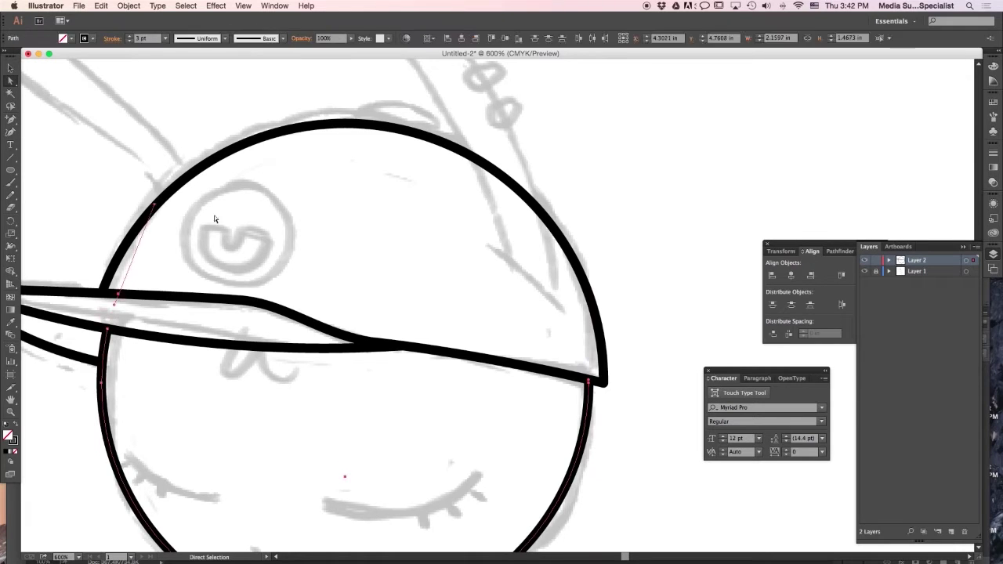
Inspect the cap and head line art in outline view and with the sketch layer hidden
left_click(143, 319)
key("super+y")
left_click(105, 291)
left_click(148, 313)
key("super+y")
key("super+minus")
key("super+minus")
key("super+minus")
key("super+minus")
left_click(864, 271)
left_click(864, 271)
key("super+equal")
key("super+equal")
key("super+equal")
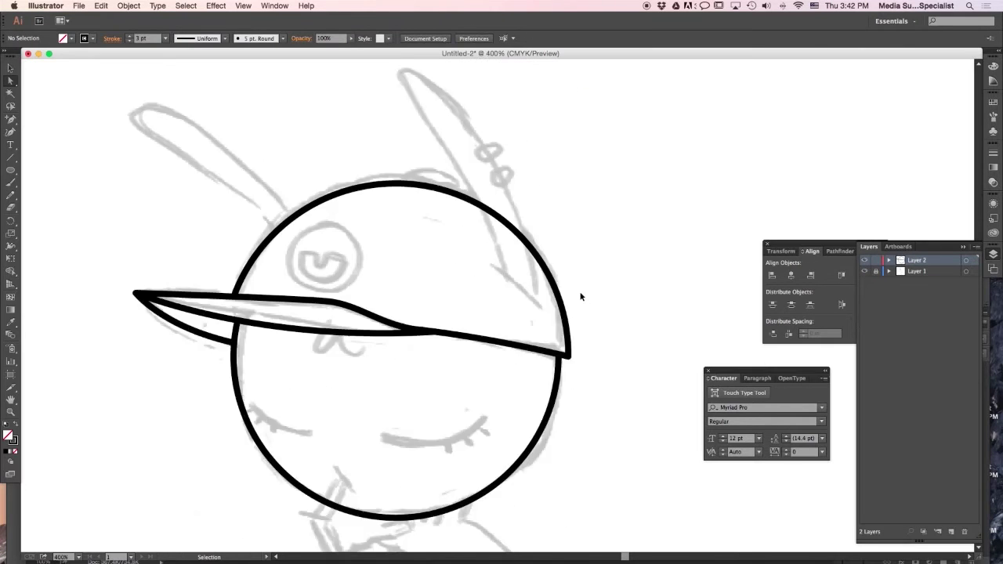
Draw a circle about 0.47 in wide over the sketched cap badge and place a duplicate in the empty area beside the head
left_click_drag(354, 289, 357, 292)
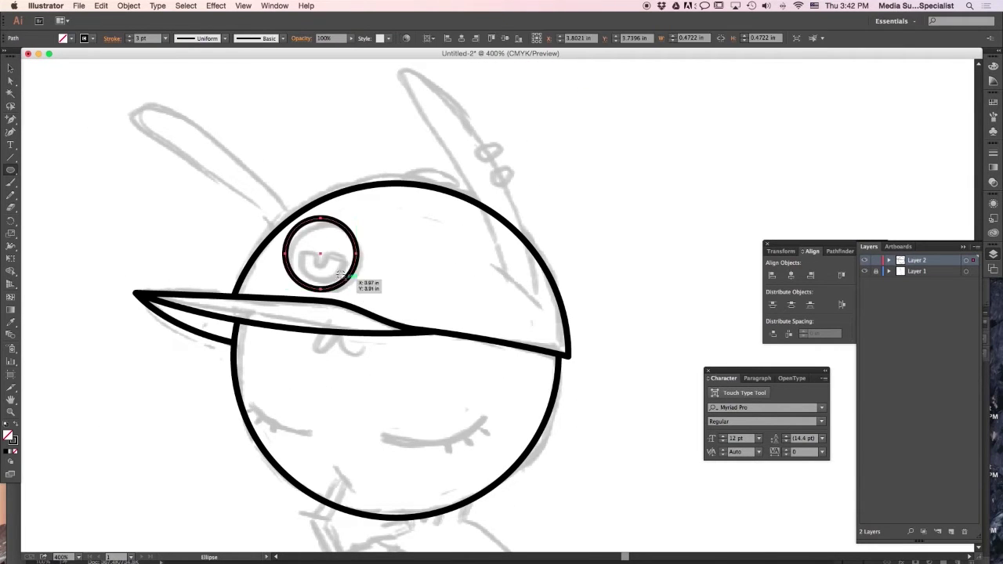
left_click_drag(357, 247, 353, 239)
key("Down")
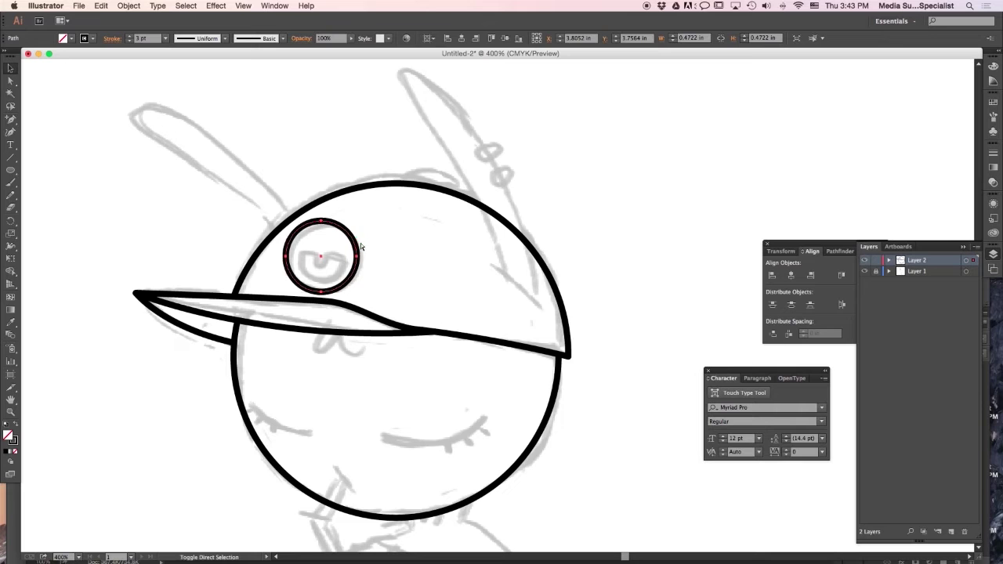
left_click_drag(349, 237, 708, 199)
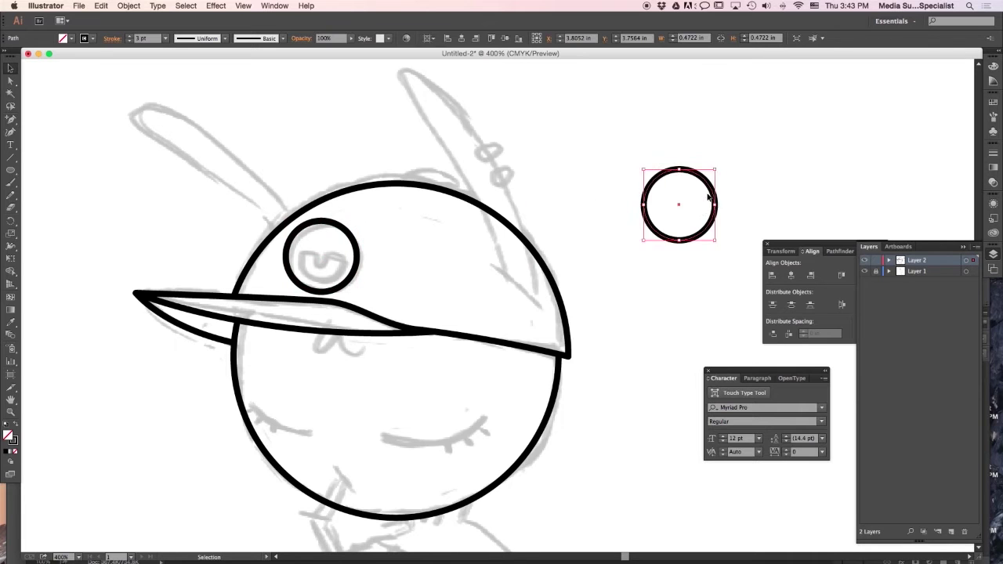
Add two smaller concentric circles with a 2 pt stroke inside the duplicated circle, the larger one about 0.36 in wide
left_click_drag(716, 241, 711, 235)
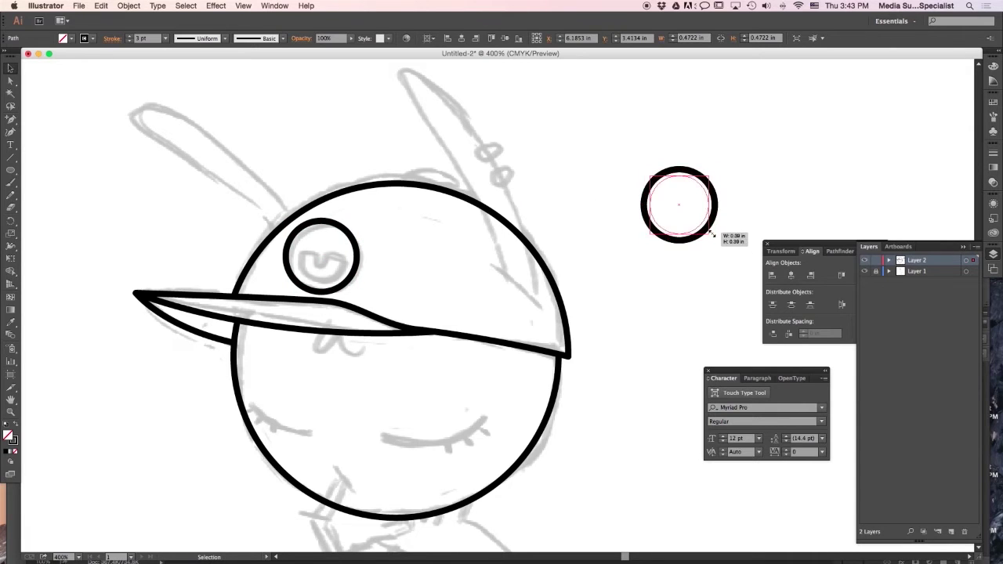
left_click(165, 38)
left_click(188, 99)
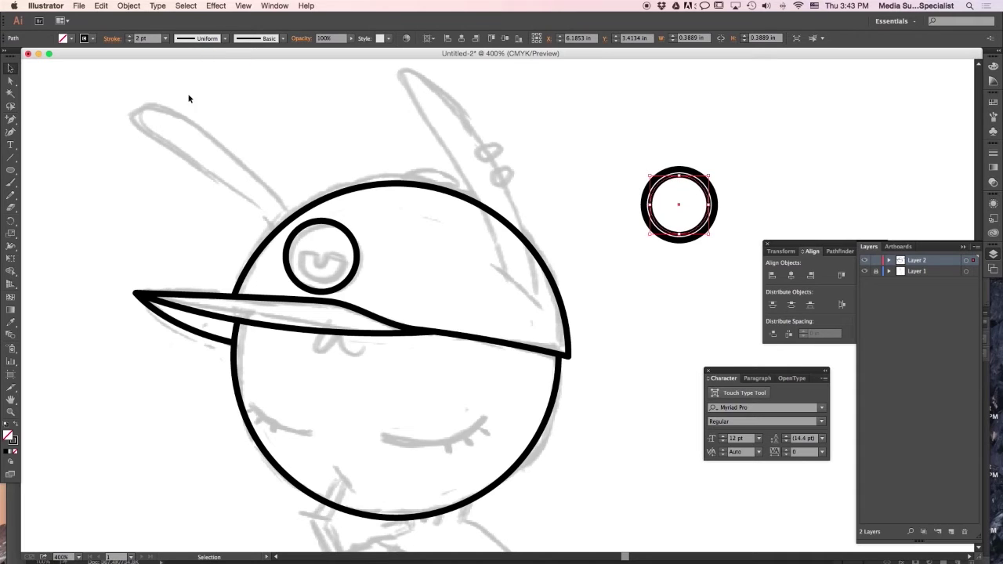
left_click_drag(711, 236, 708, 235)
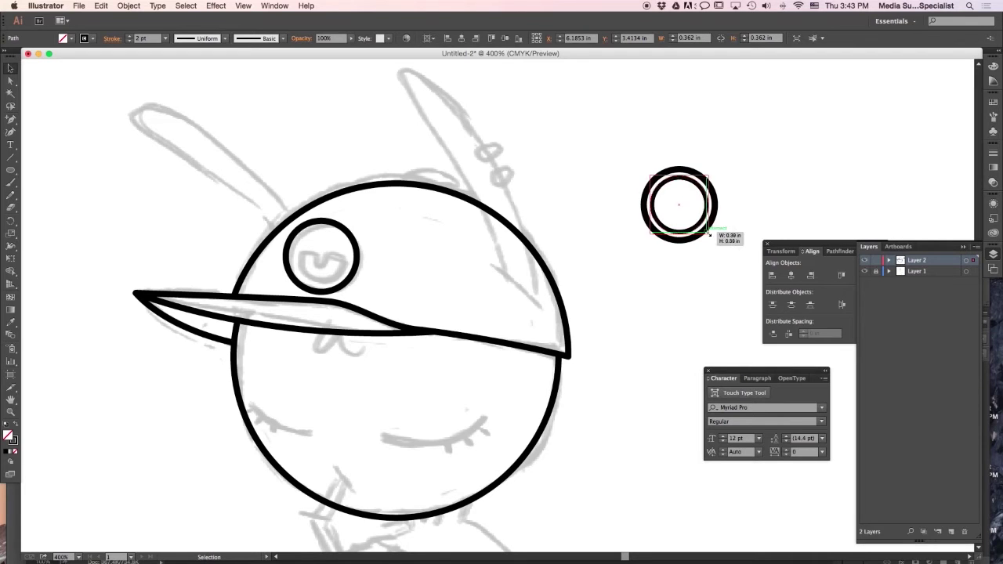
left_click_drag(709, 234, 695, 221)
left_click(724, 170)
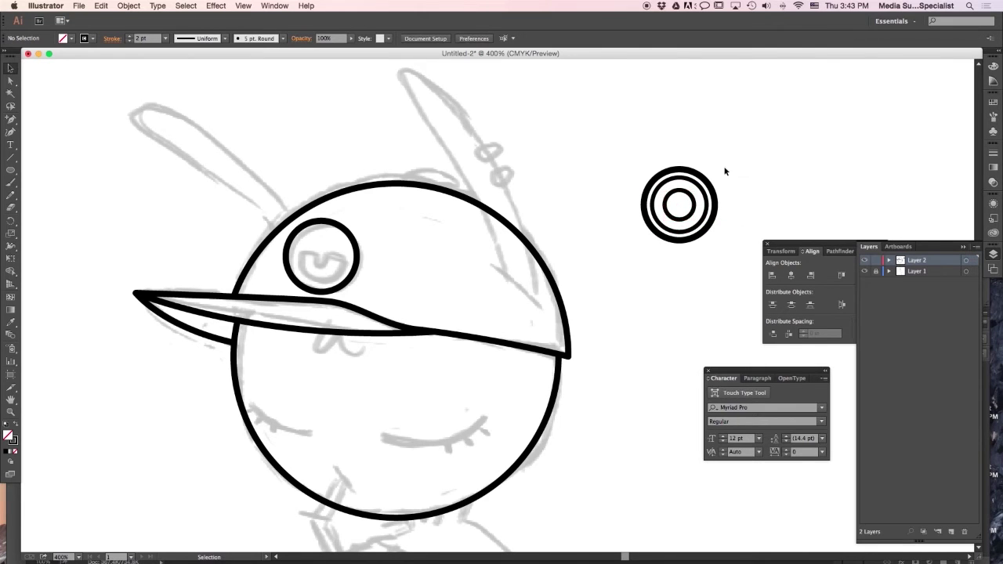
Draw a horizontal line about 0.41 in long across the middle of the two inner circles
key("super+equal")
left_click_drag(681, 196, 326, 323)
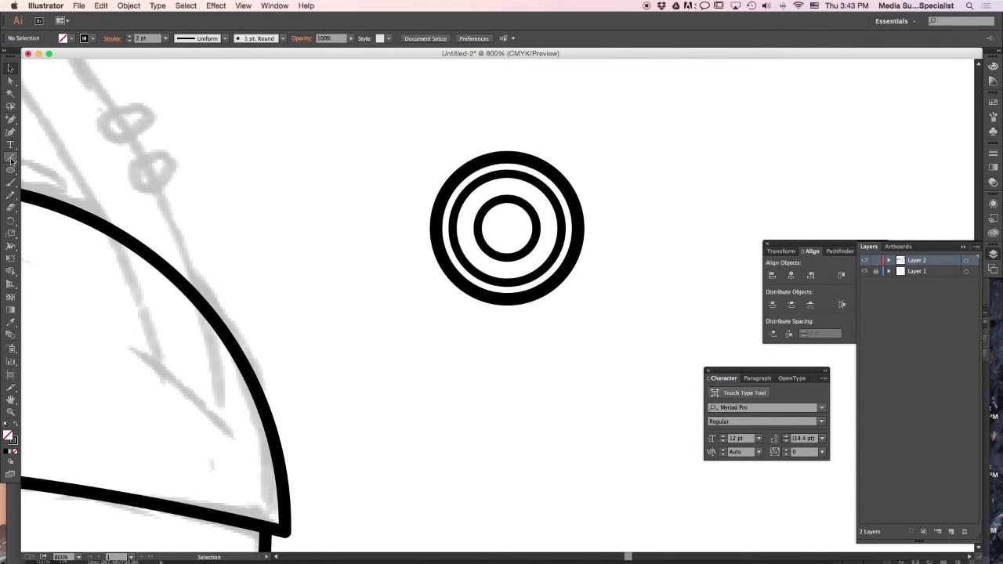
left_click_drag(588, 234, 589, 234)
key("v")
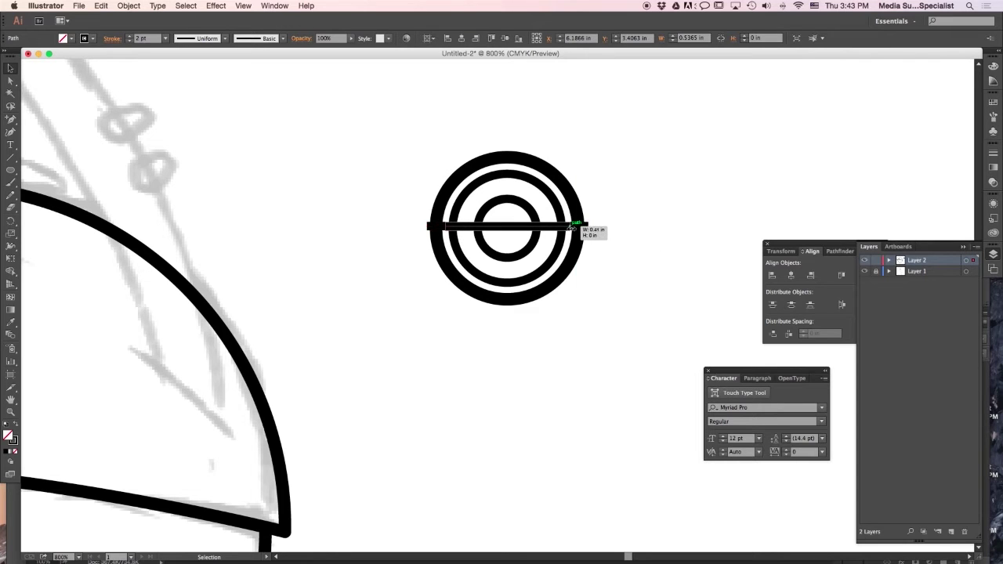
Group the two inner circles of the badge duplicate
left_click(476, 270, "shift")
key("super+z")
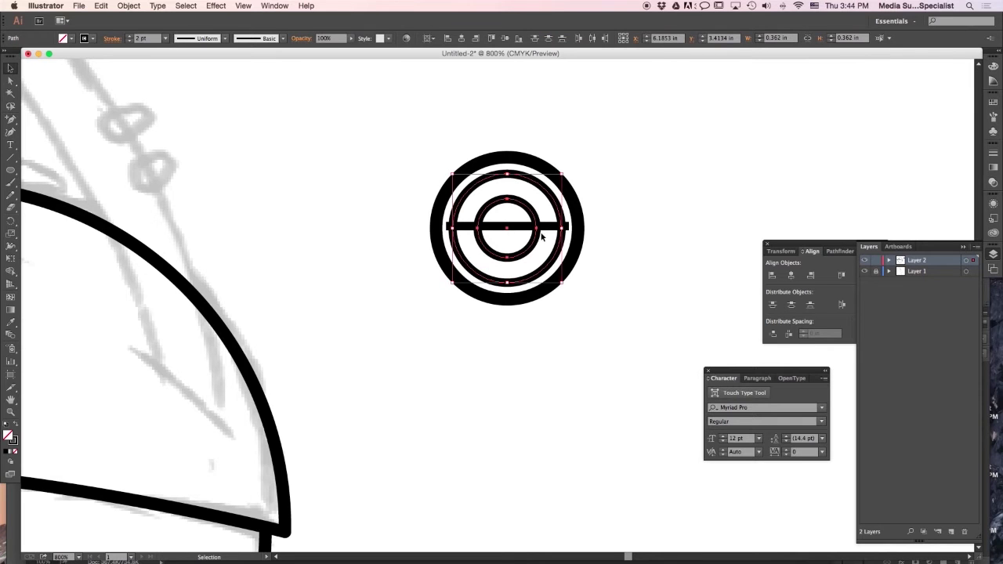
right_click(536, 236)
left_click(560, 289)
Center the horizontal line on the grouped circles and divide the shapes along it with Pathfinder Divide
left_click(544, 227, "shift")
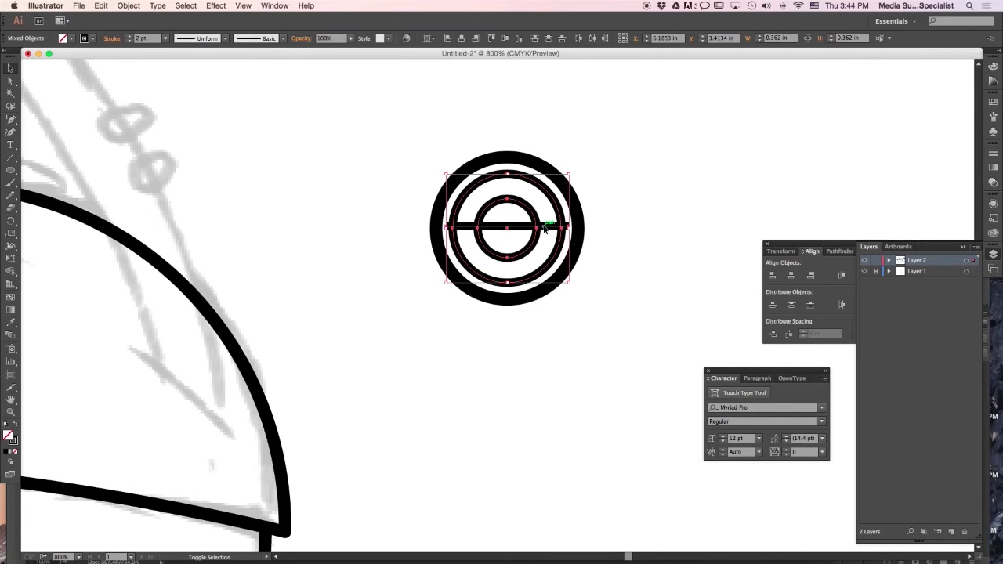
left_click(838, 250)
left_click(259, 5)
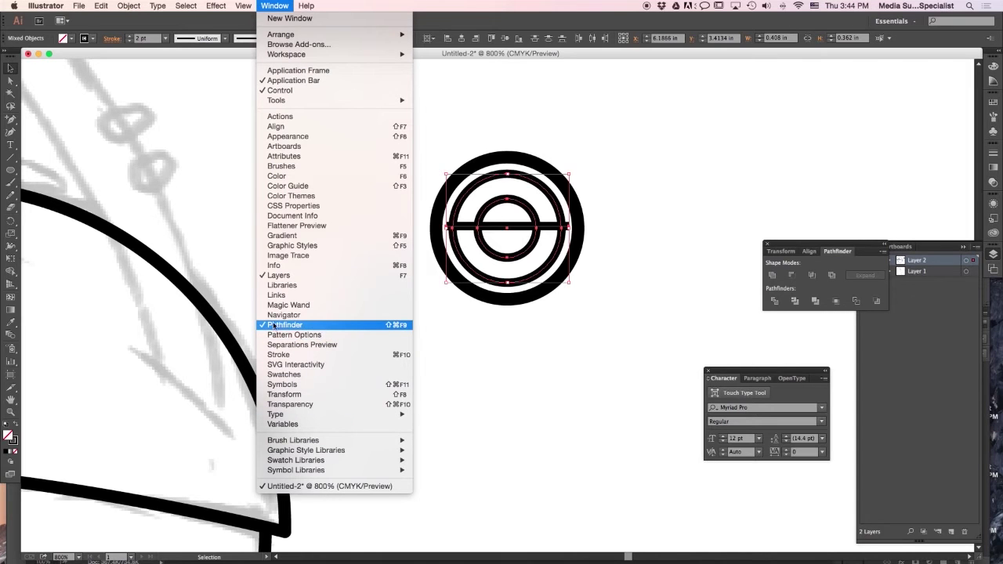
left_click(843, 239)
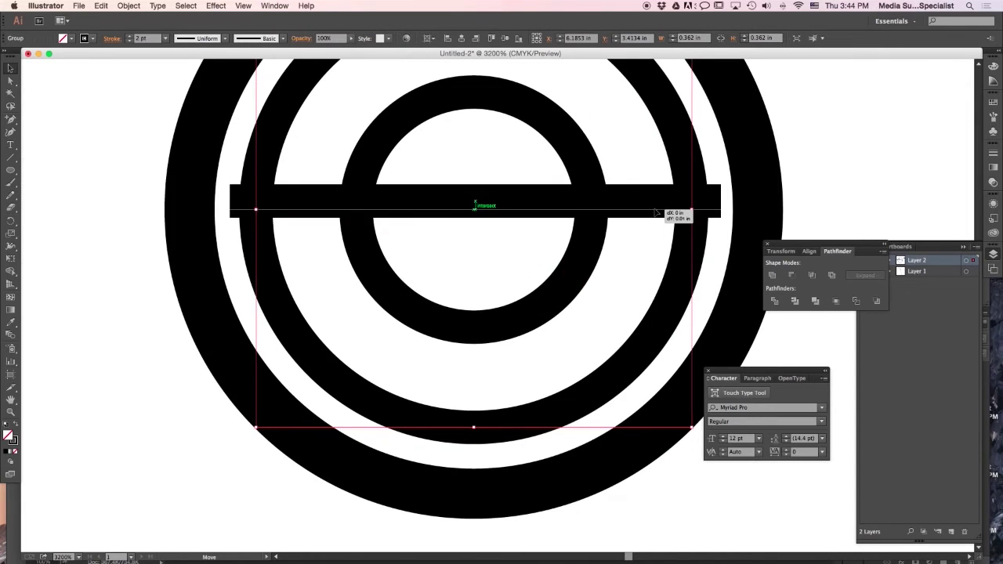
left_click_drag(657, 210, 657, 210)
left_click(587, 170, "shift")
left_click(686, 162, "shift")
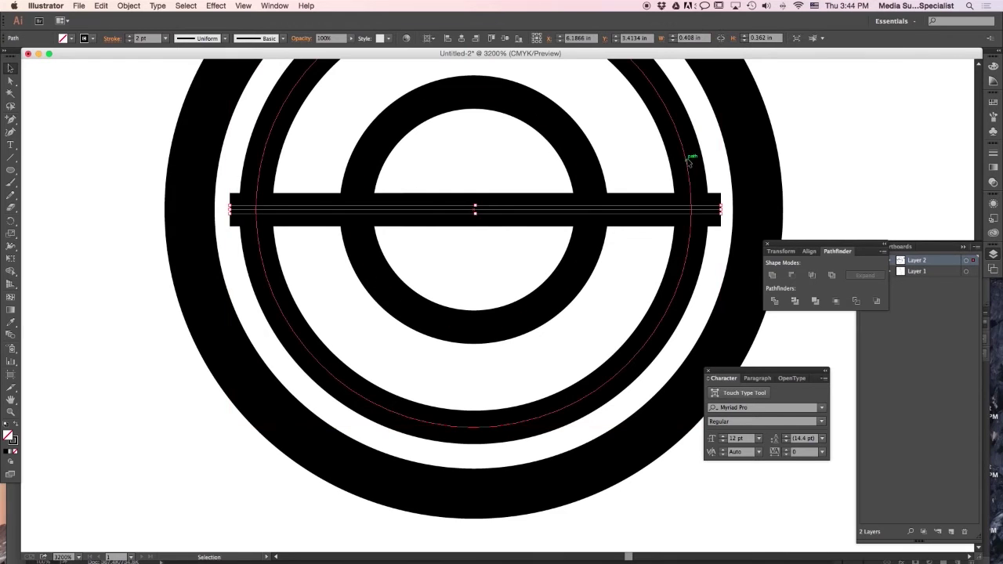
left_click(676, 287)
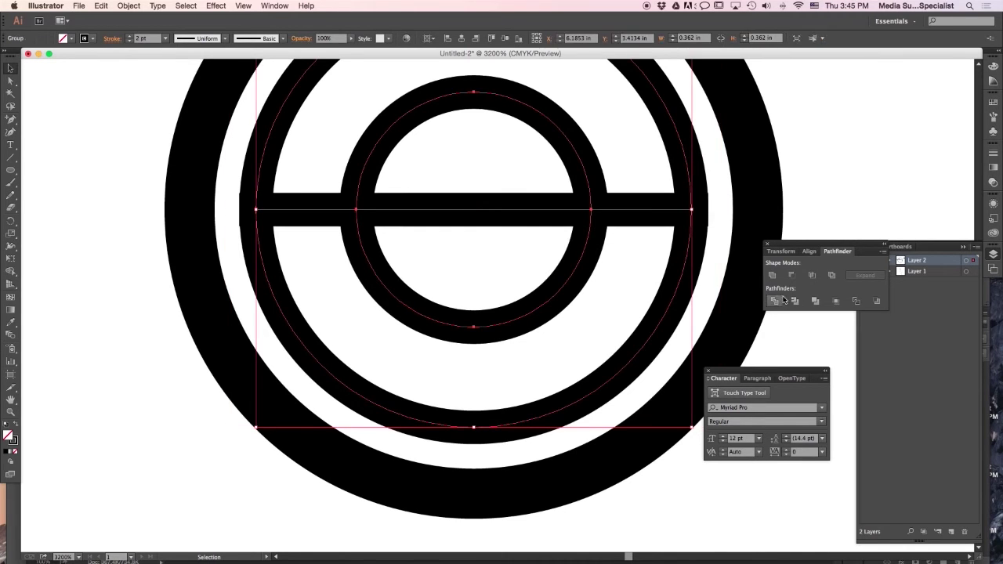
left_click(116, 98)
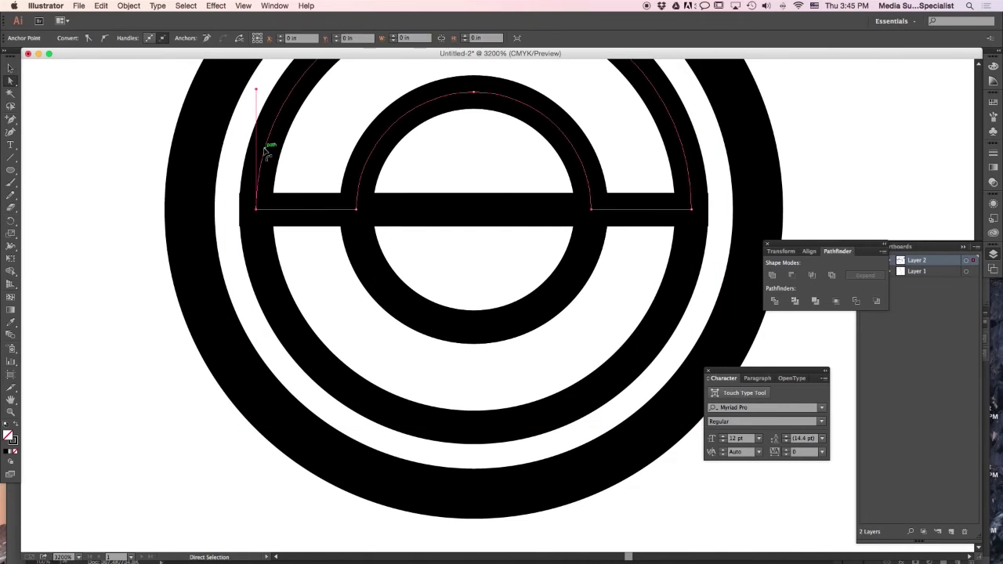
Delete the upper halves of both inner circles and the line segment across the smaller one to form a U shape
left_click(264, 152)
key("Delete")
key("Delete")
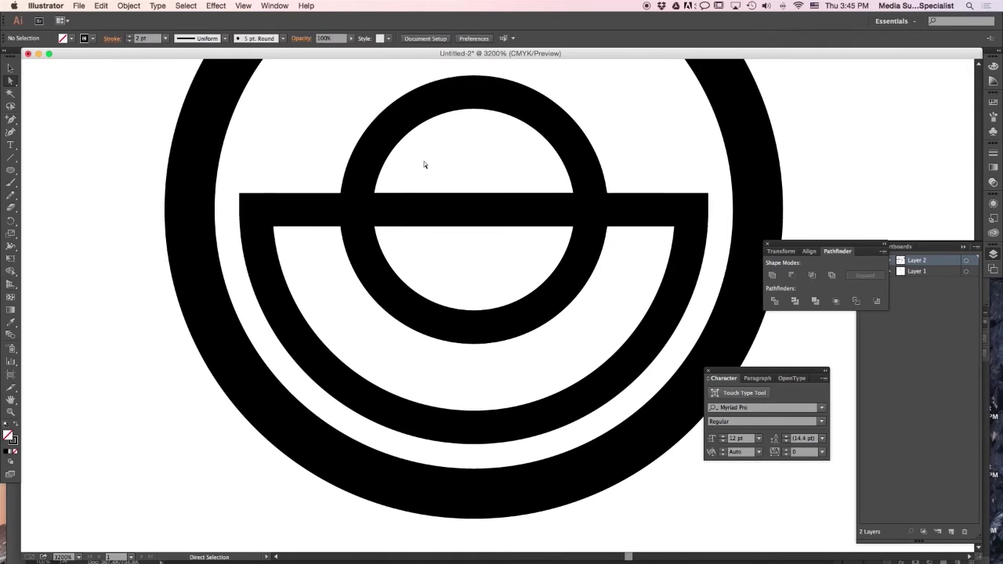
left_click(439, 104)
key("Delete")
left_click(448, 210)
key("Delete")
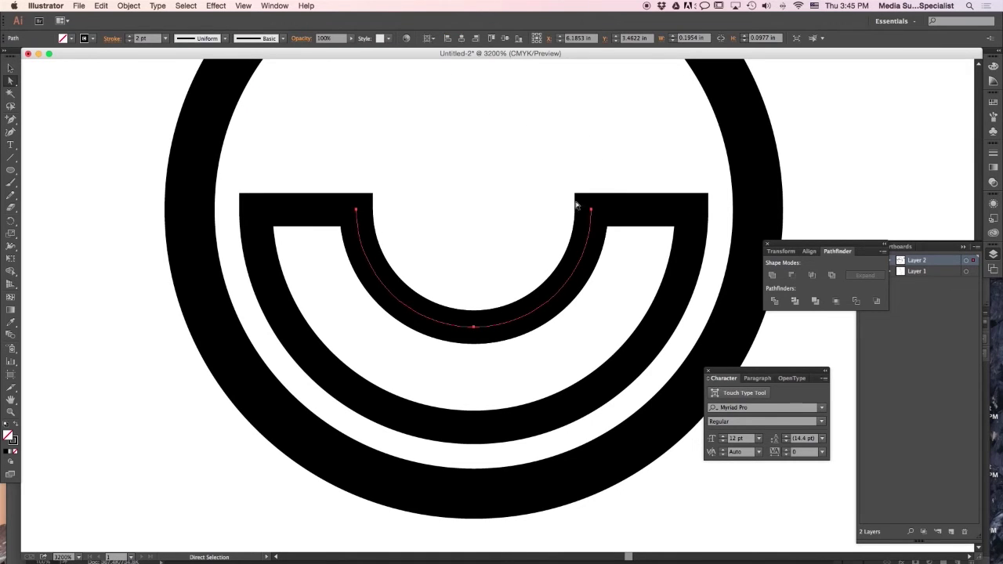
Give the stroke of the badge's U shape rounded corner joins
left_click(125, 86)
left_click(10, 68)
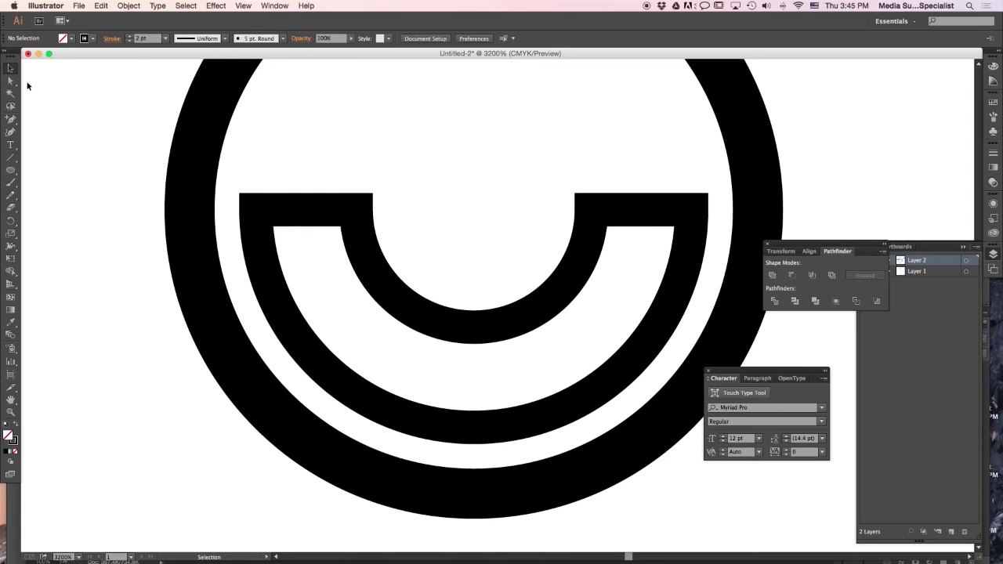
left_click(286, 210)
left_click(114, 39)
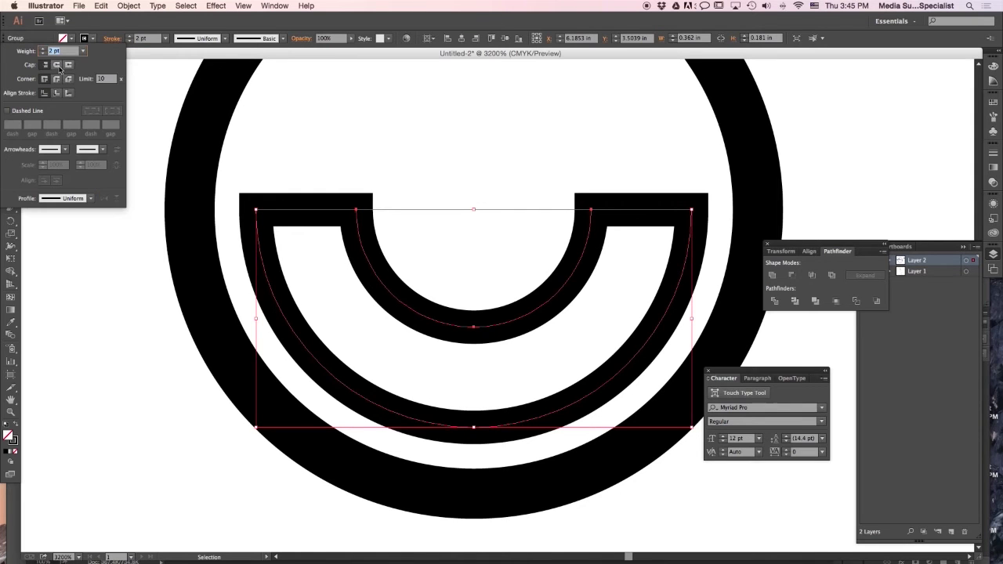
left_click(57, 79)
left_click(137, 334)
Delete the old badge circle on the cap and move the finished U badge onto the sketched badge position
key("super+minus")
key("super+minus")
key("super+minus")
key("super+minus")
key("super+minus")
key("super+minus")
key("super+minus")
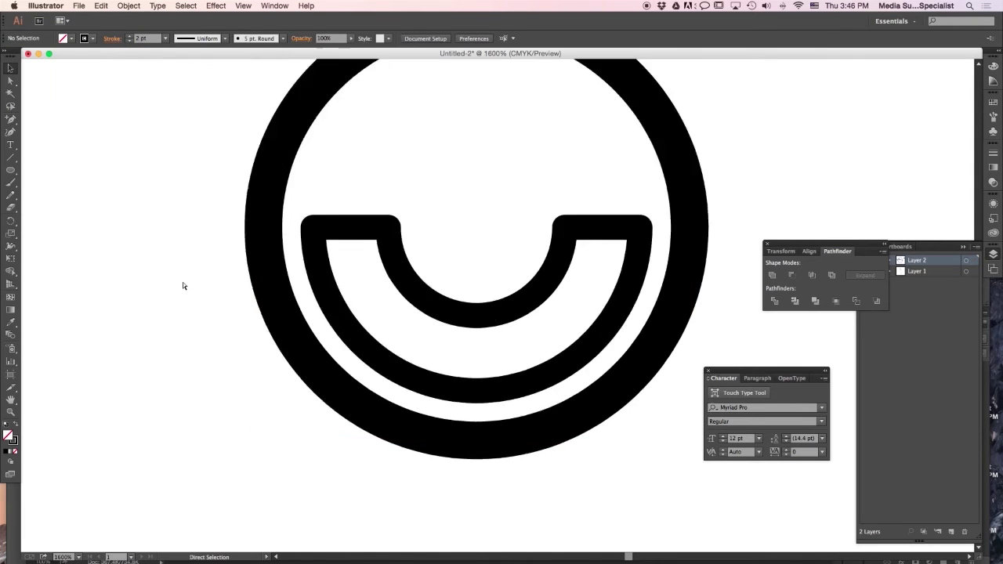
key("super+plus")
left_click(175, 344)
key("Delete")
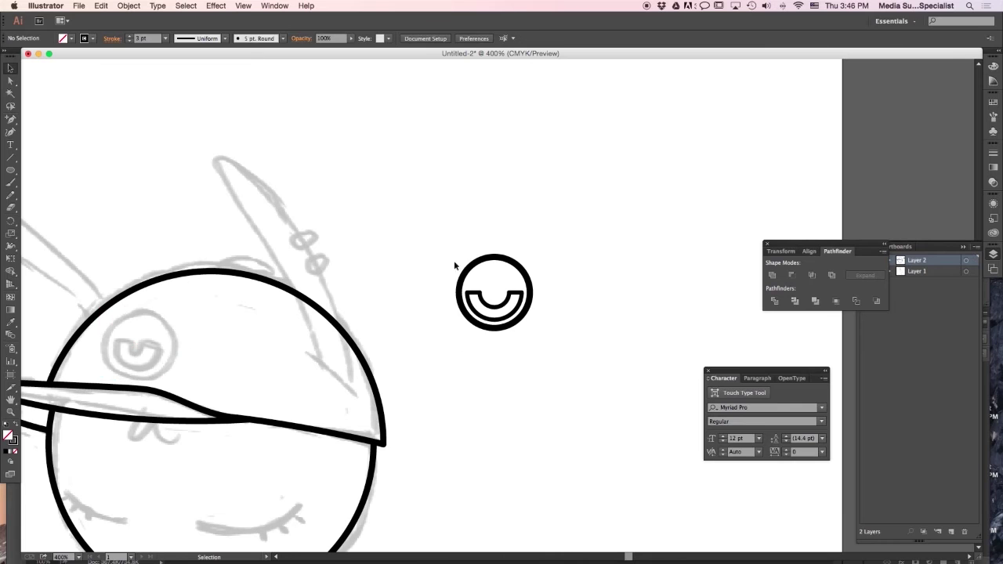
left_click_drag(454, 261, 174, 340)
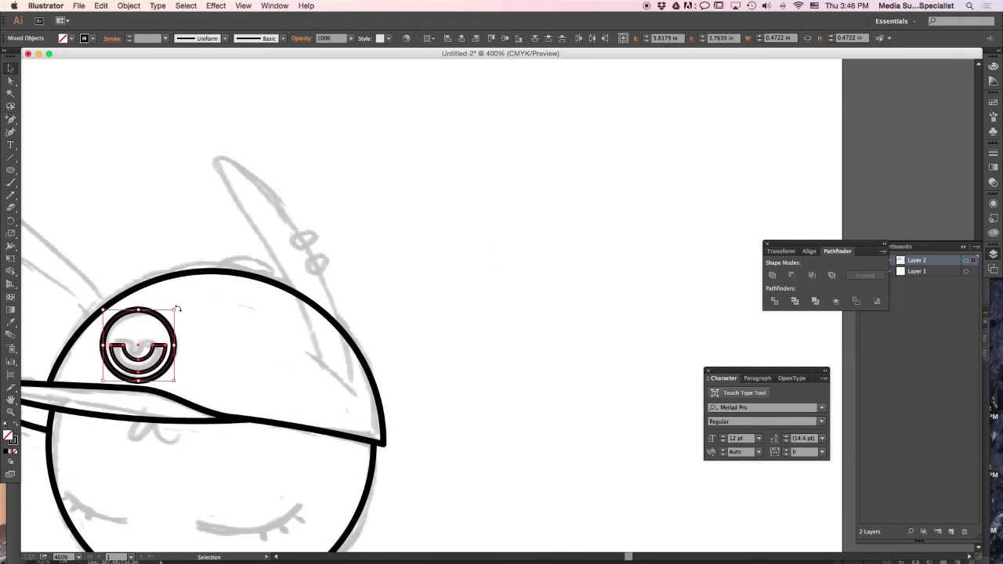
key("Up")
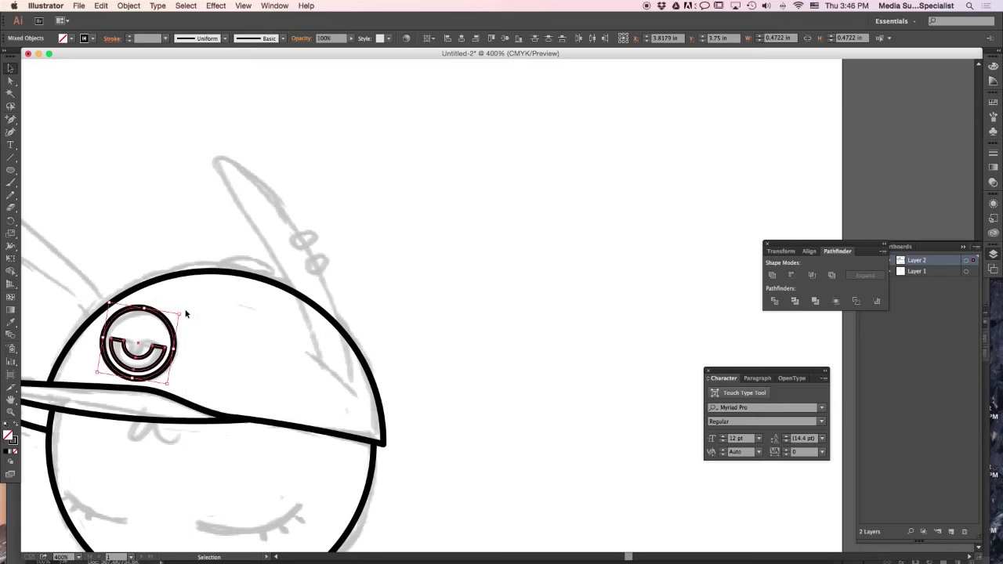
Mirror the duplicated closed-eye curve for the left eye and position a short eyelash beneath the right eye
left_click_drag(11, 119, 148, 53)
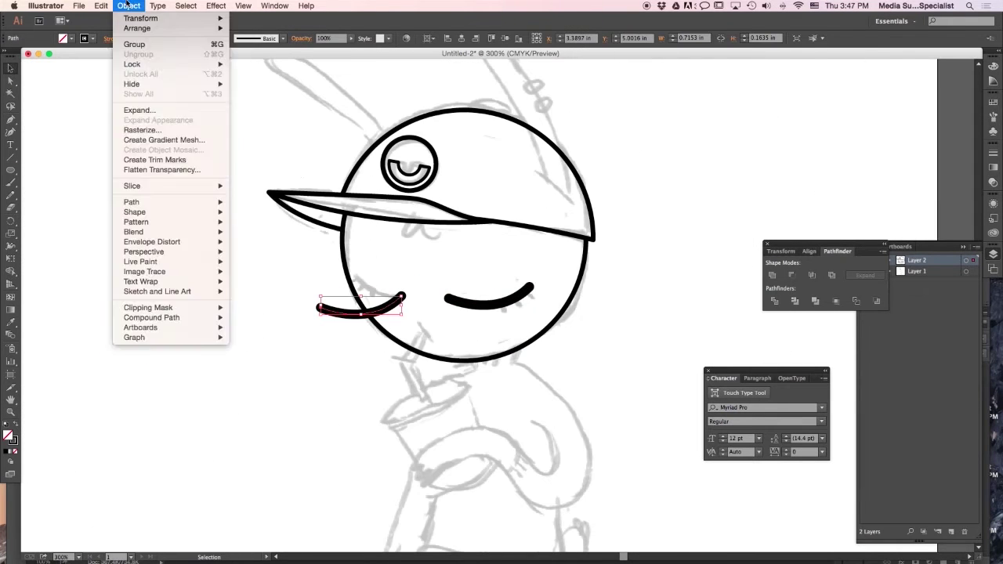
right_click(386, 307)
mouse_move(423, 437)
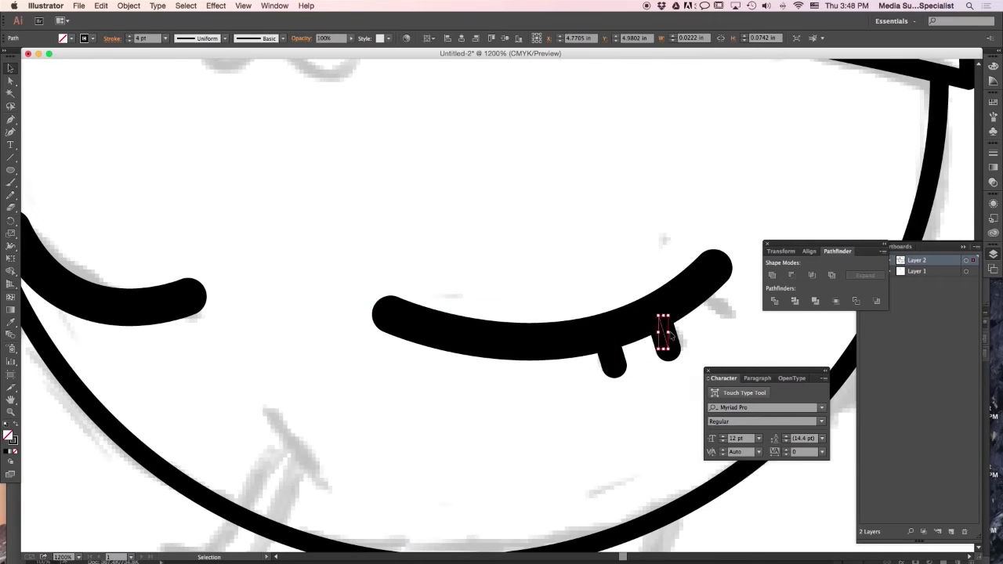
left_click_drag(669, 335, 649, 324)
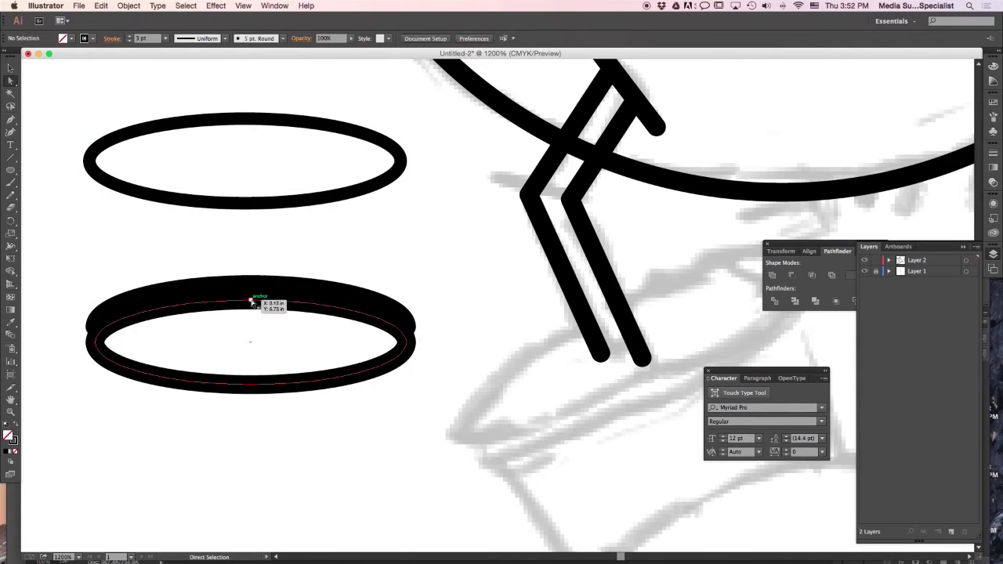
Shape the drink cup from a lid of stacked ellipses and a tapered body with a curved base
right_click(410, 338)
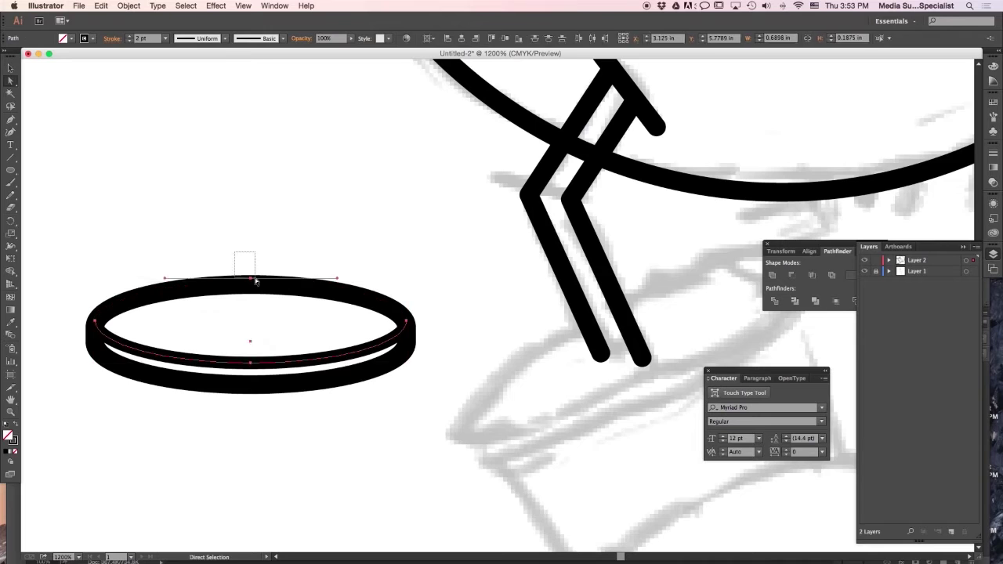
left_click_drag(497, 376, 360, 392)
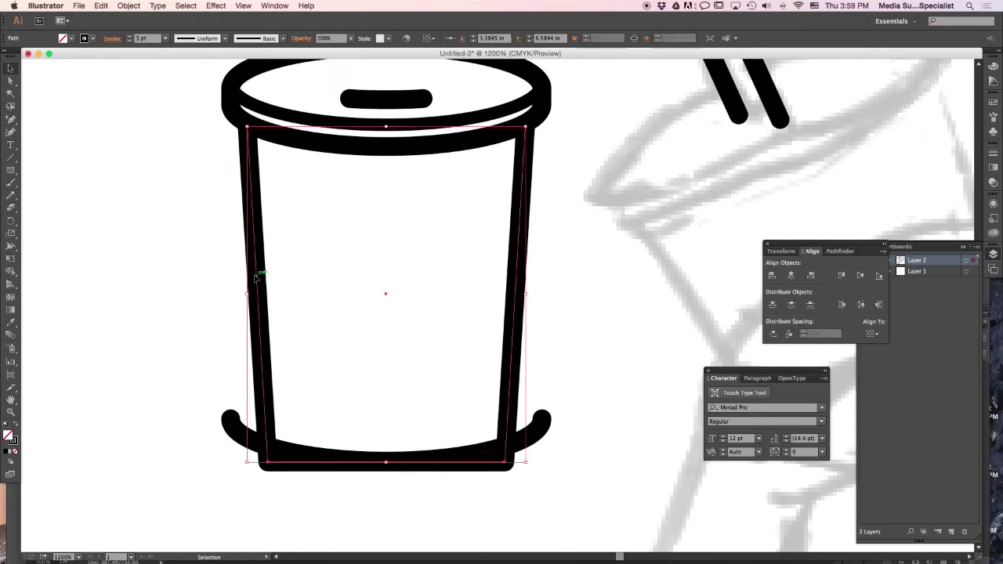
left_click_drag(254, 459, 269, 469)
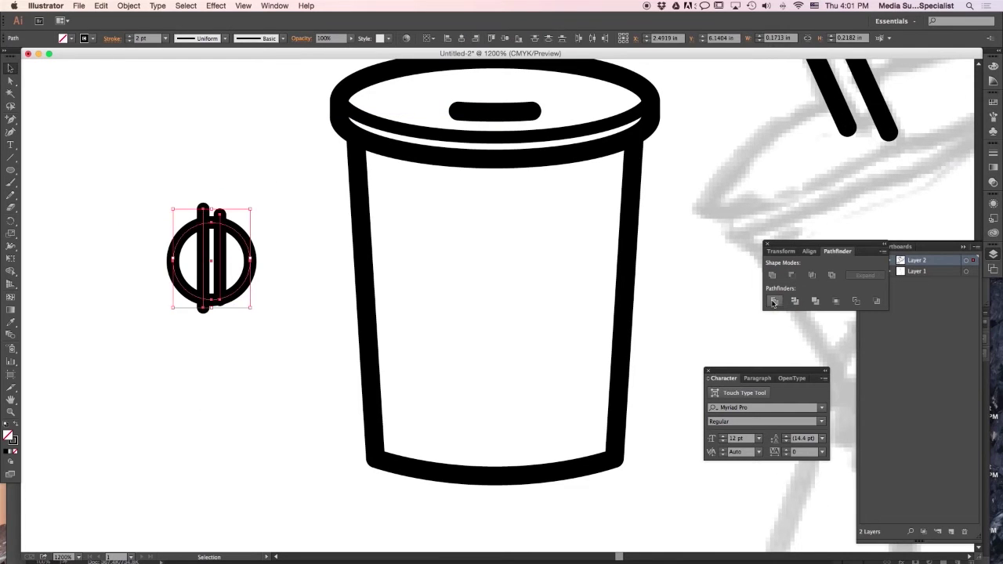
Divide the small circle along its two vertical lines with Pathfinder Divide to form the cup's split-circle logo
left_click(774, 304)
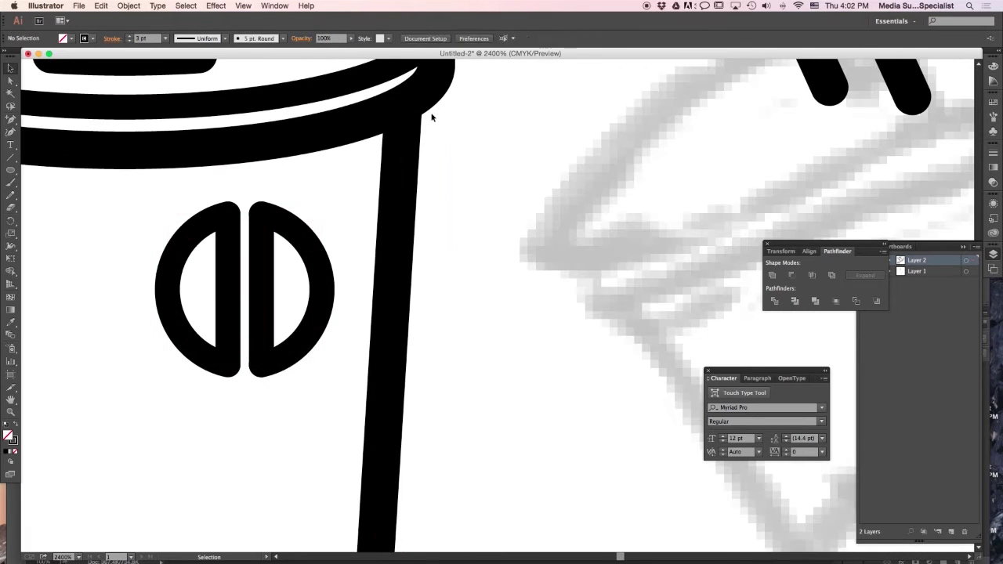
key("super+minus")
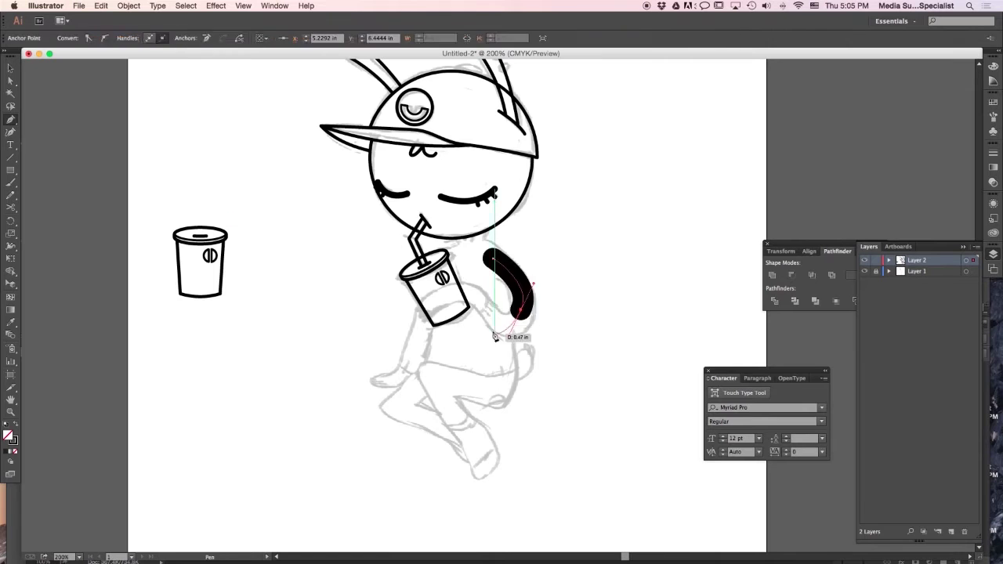
Draw the bunny's bent arm with the Pen tool as a thick curved path from shoulder around the elbow to the cup
left_click_drag(521, 323, 501, 356)
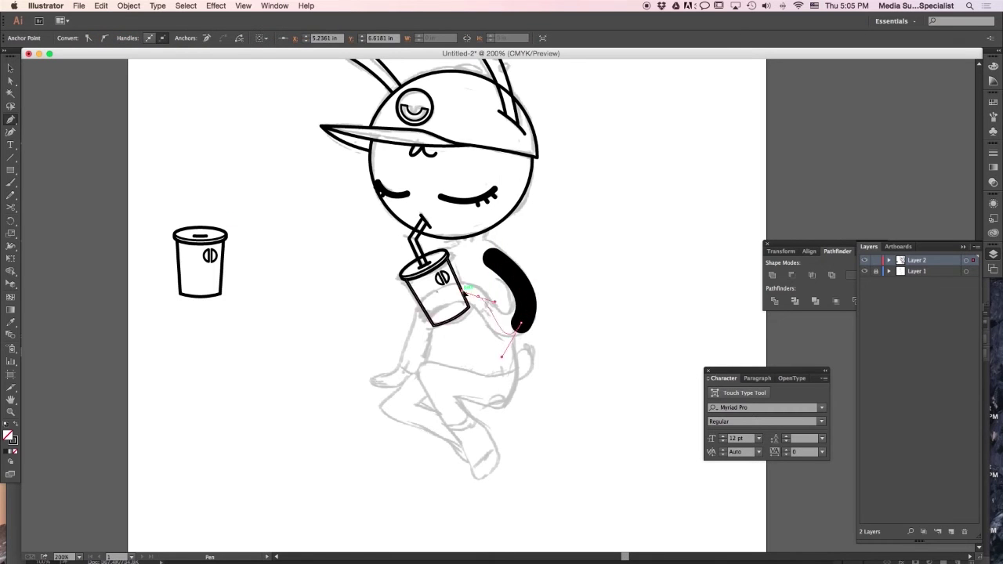
left_click_drag(478, 296, 462, 292)
left_click_drag(428, 311, 413, 332)
Reshape the arm path's forearm and elbow curves by adjusting the elbow anchor and the handles to follow the sketch
key("super+plus")
key("super+plus")
key("super+plus")
key("a")
left_click(437, 281)
left_click_drag(487, 296, 480, 308)
left_click_drag(507, 462, 507, 403)
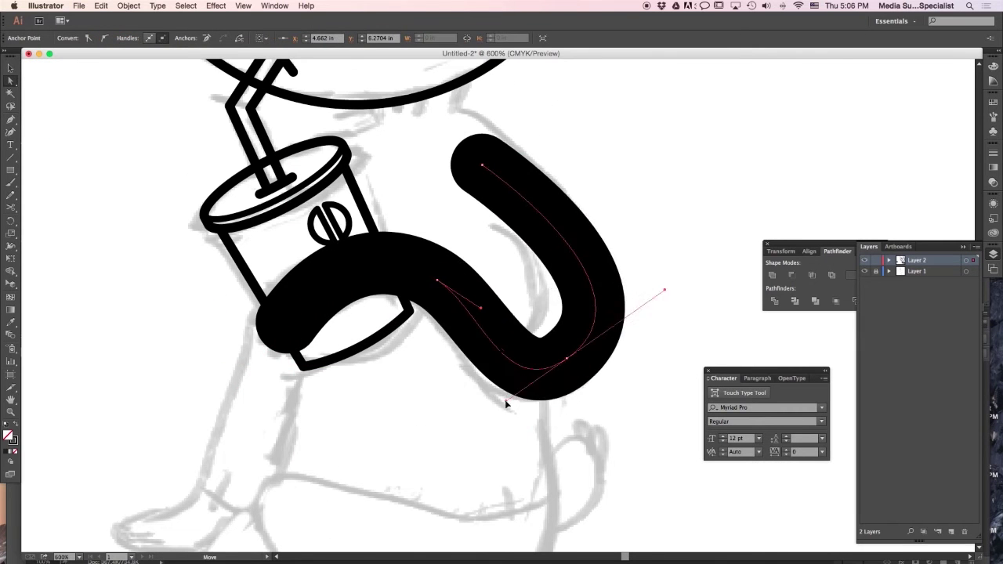
left_click_drag(567, 358, 552, 358)
left_click_drag(649, 291, 643, 318)
Reposition the arm path's shoulder end and refine the elbow handles and forearm anchor against the sketch
left_click_drag(482, 164, 492, 158)
left_click_drag(486, 387, 491, 380)
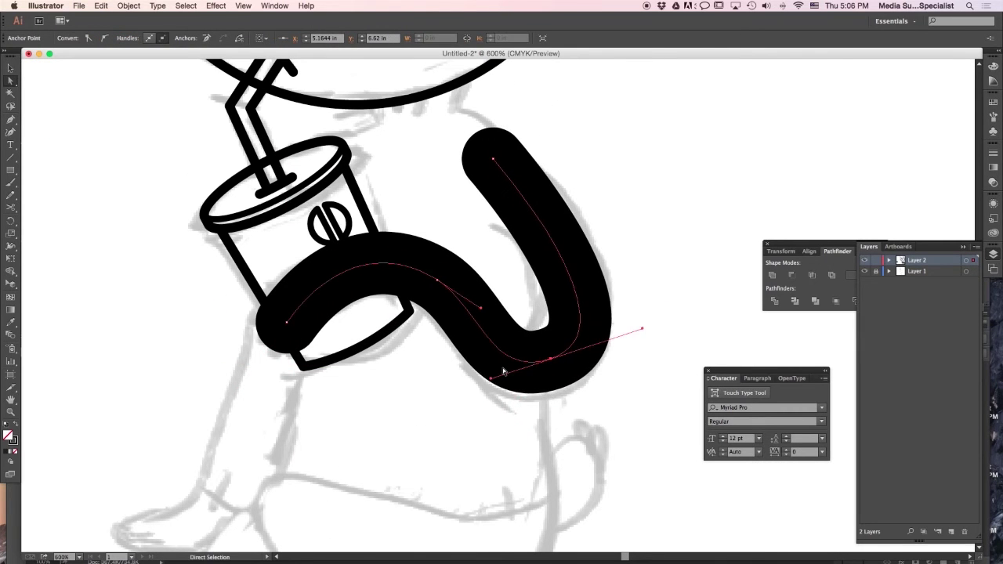
left_click_drag(643, 330, 494, 383)
left_click_drag(469, 293, 465, 295)
key("a")
left_click_drag(437, 280, 428, 275)
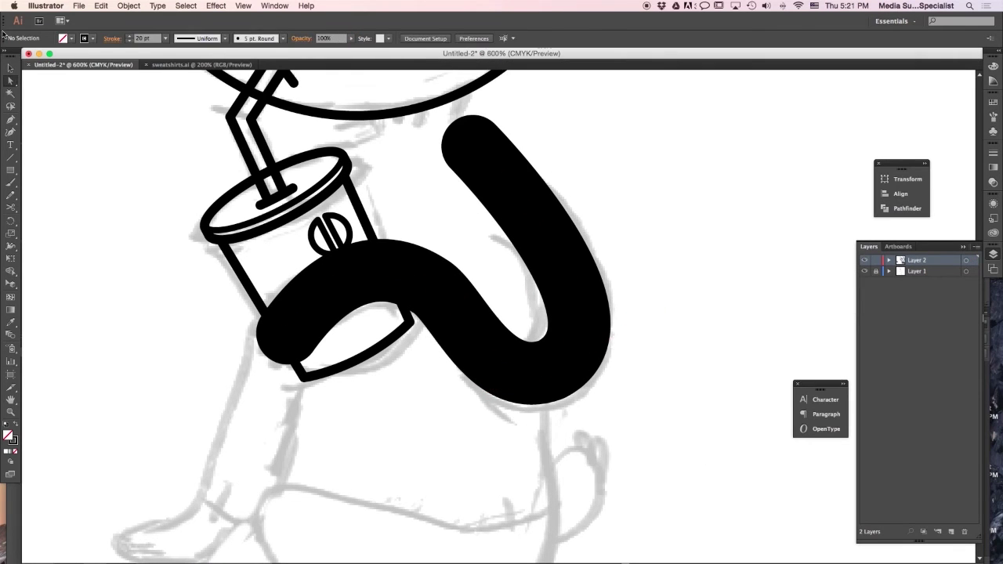
Convert the thick arm path into an outlined shape with Outline Stroke
left_click(509, 230)
left_click(128, 5)
mouse_move(179, 205)
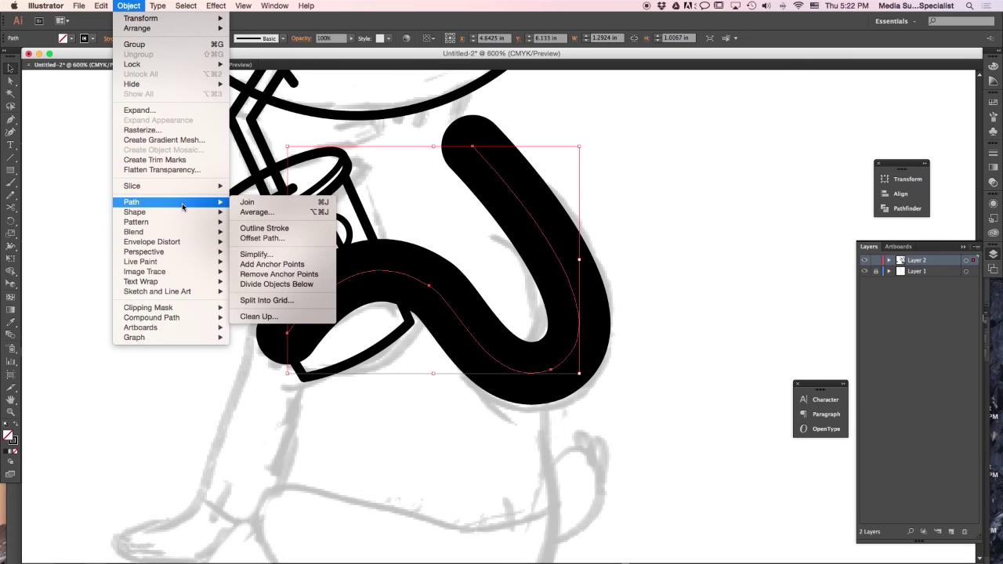
left_click(291, 230)
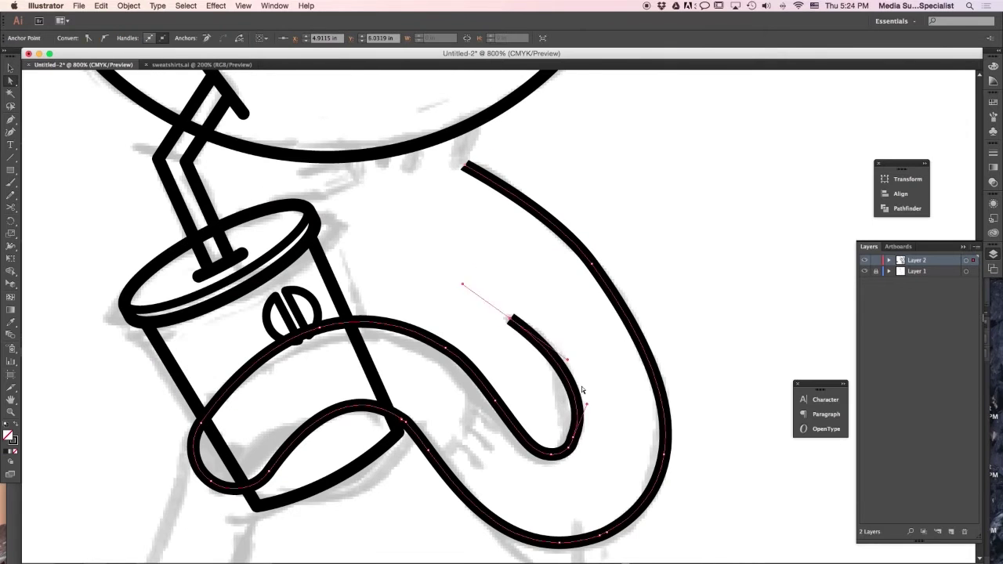
Refine the outlined arm's inner elbow and forearm curves, and start the torso's back line beneath the elbow
left_click_drag(567, 358, 560, 366)
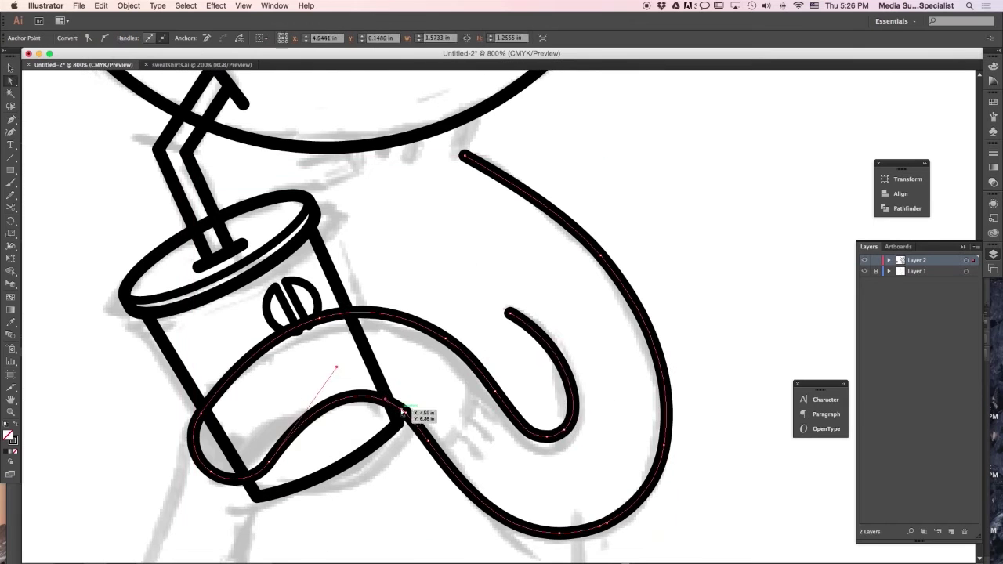
left_click_drag(403, 410, 392, 399)
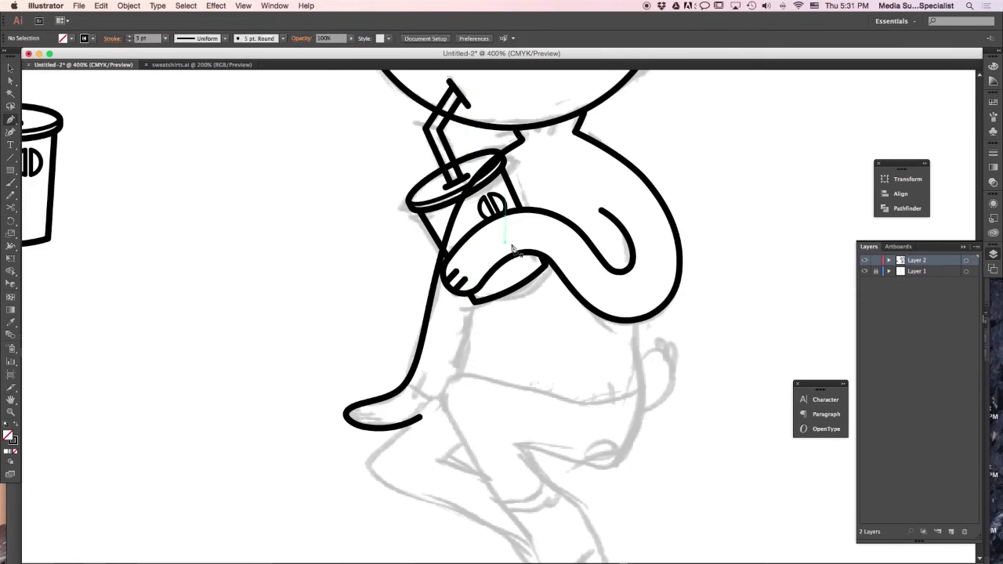
left_click(636, 319)
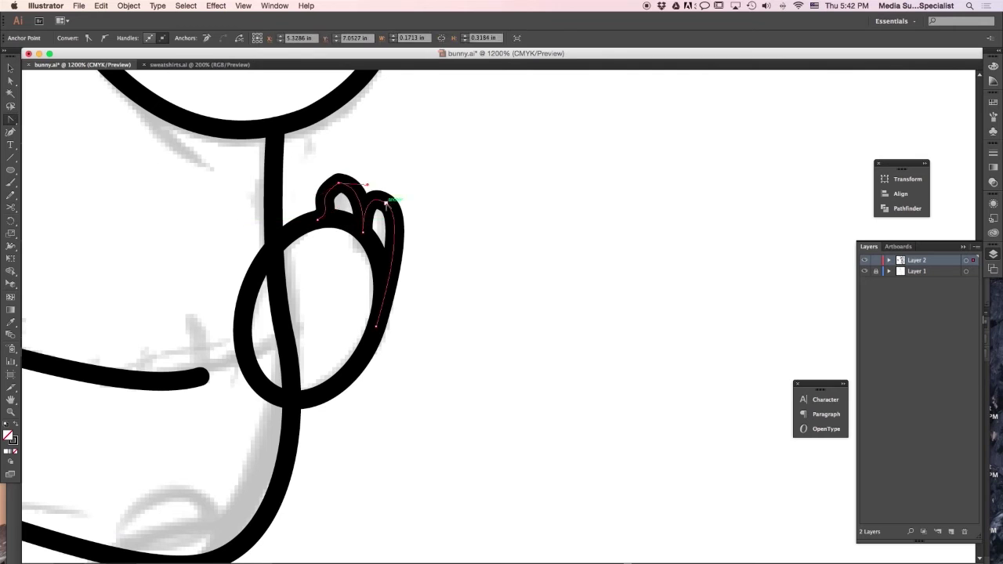
Shape the two fur bumps on the tail and blend their path smoothly into the tail's oval outline
left_click(370, 225)
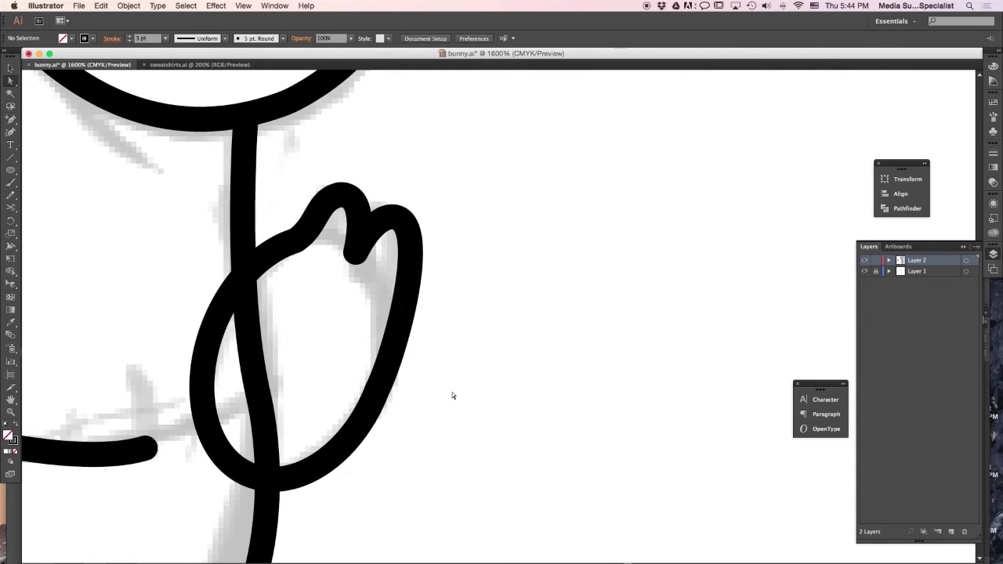
left_click_drag(196, 463, 269, 477)
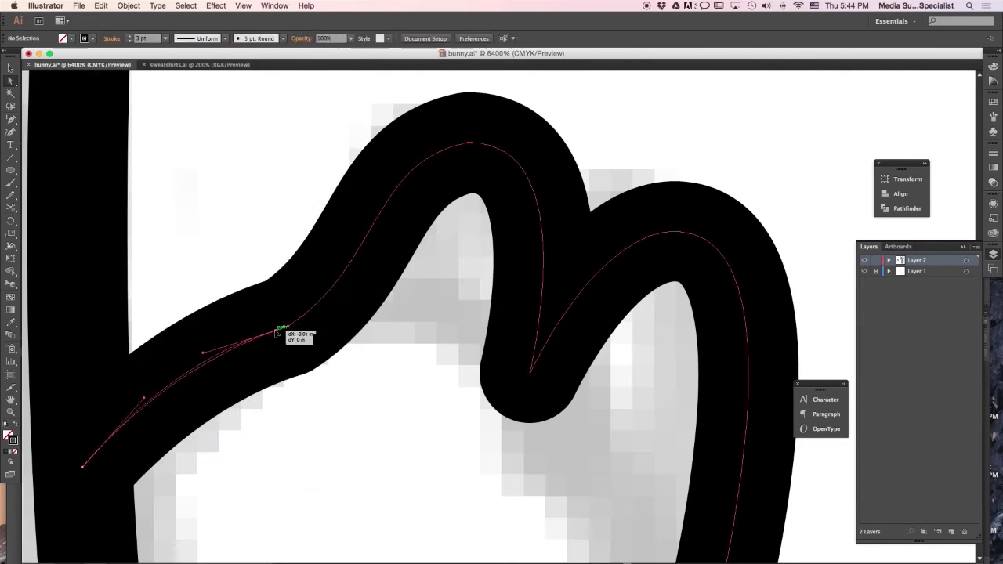
left_click_drag(280, 331, 352, 298)
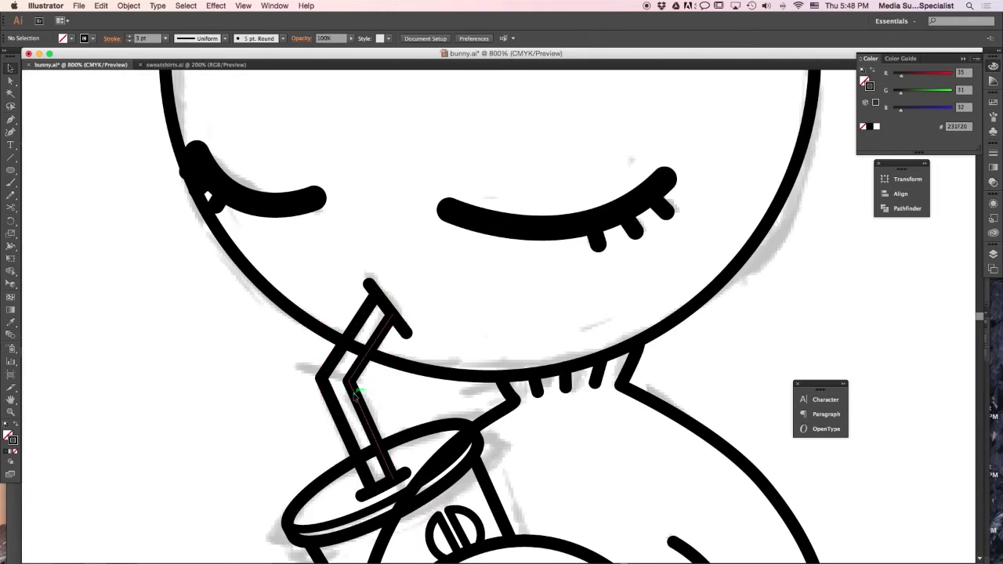
Clean up the straw's linework and reshape the back outline where the shirt hem meets it near the tail
left_click(403, 304)
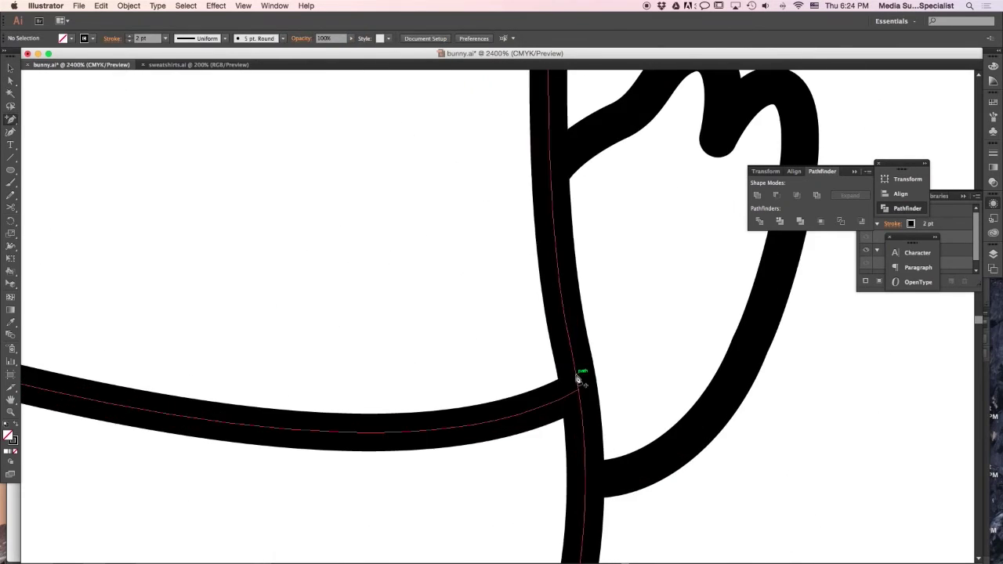
left_click_drag(582, 369, 638, 329)
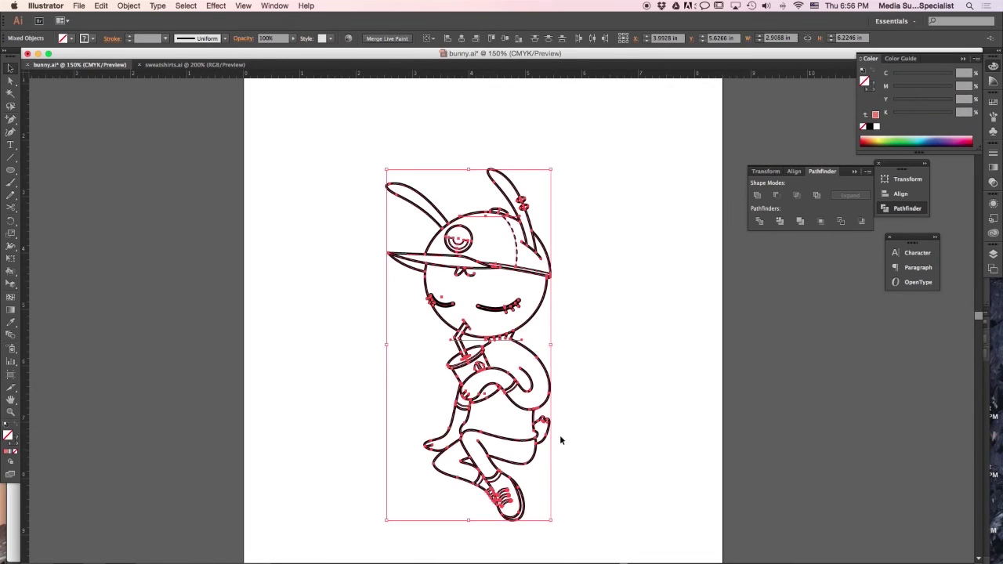
Duplicate the complete bunny line art onto the empty area to the right of the artboard
left_click_drag(530, 320, 865, 359)
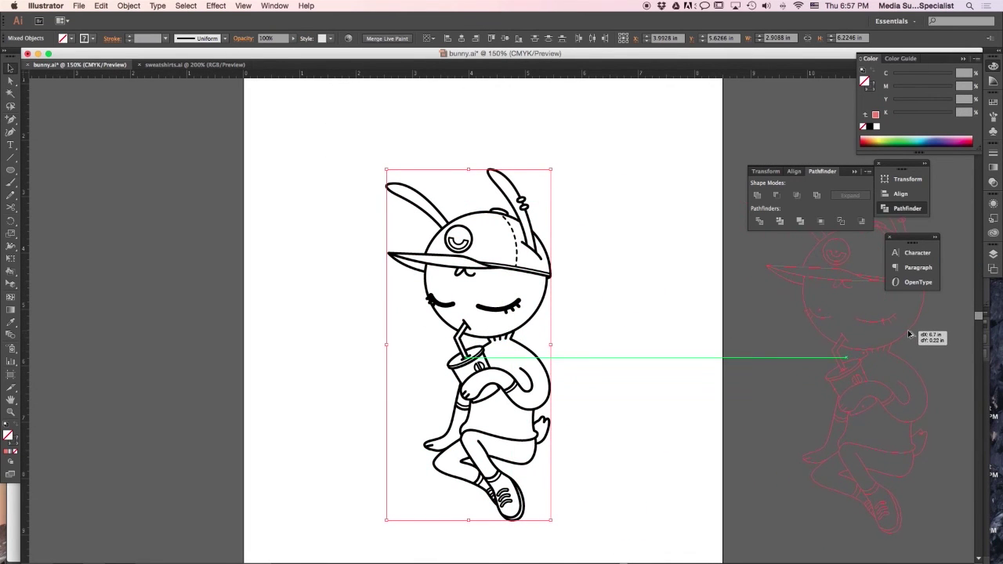
left_click_drag(905, 330, 906, 330)
left_click(711, 424)
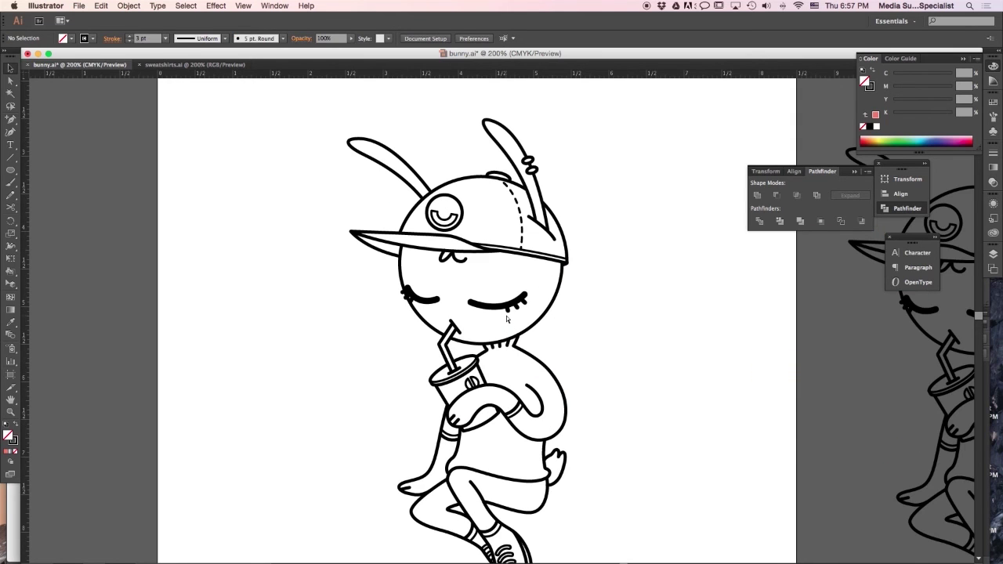
Select all the line art of the bunny on the artboard and convert it to a Live Paint group
left_click_drag(316, 142, 423, 213)
left_click_drag(604, 536, 604, 530)
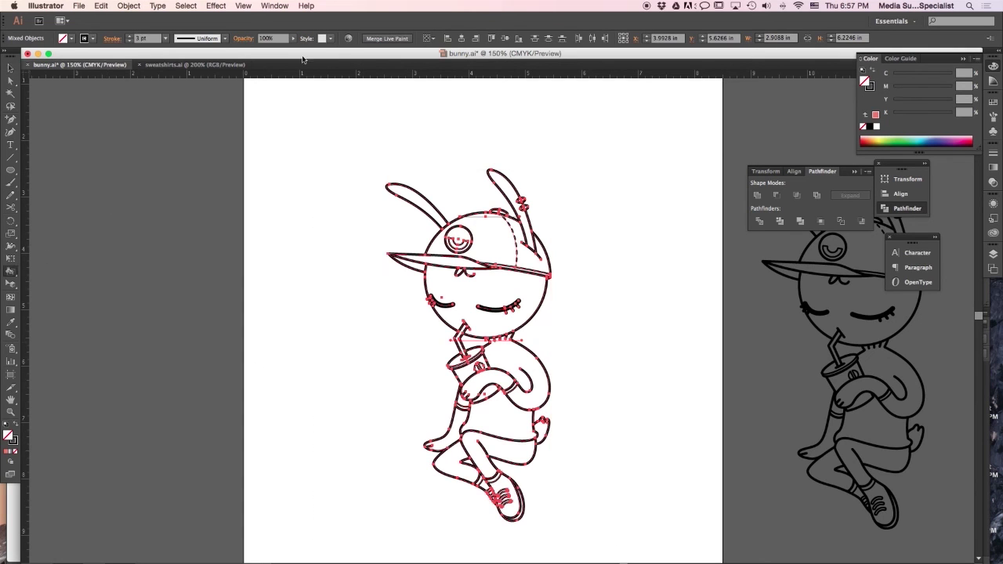
left_click(384, 40)
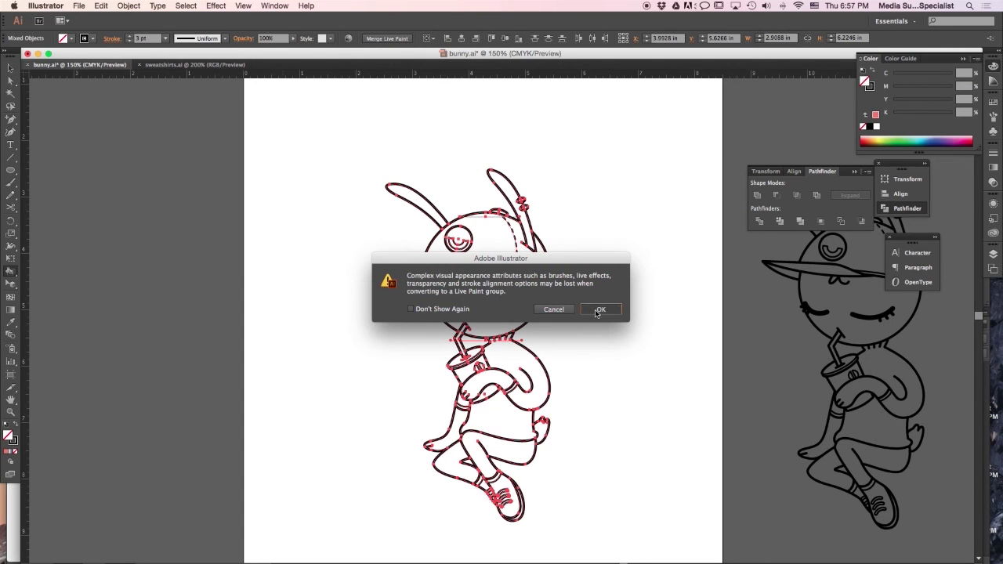
left_click(554, 309)
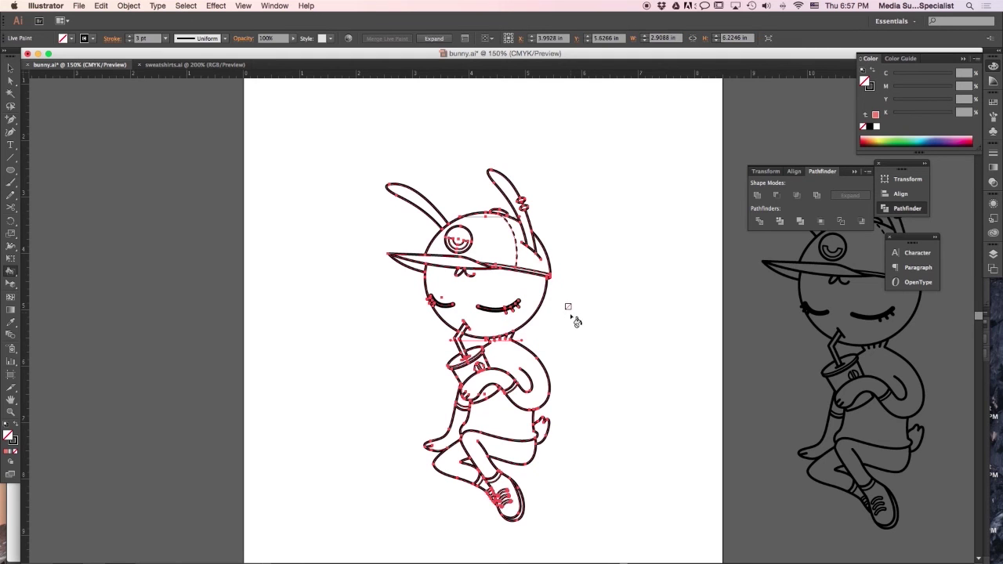
Choose the light pink F2D4D1 as the fill color for painting the bunny
key("super+equal")
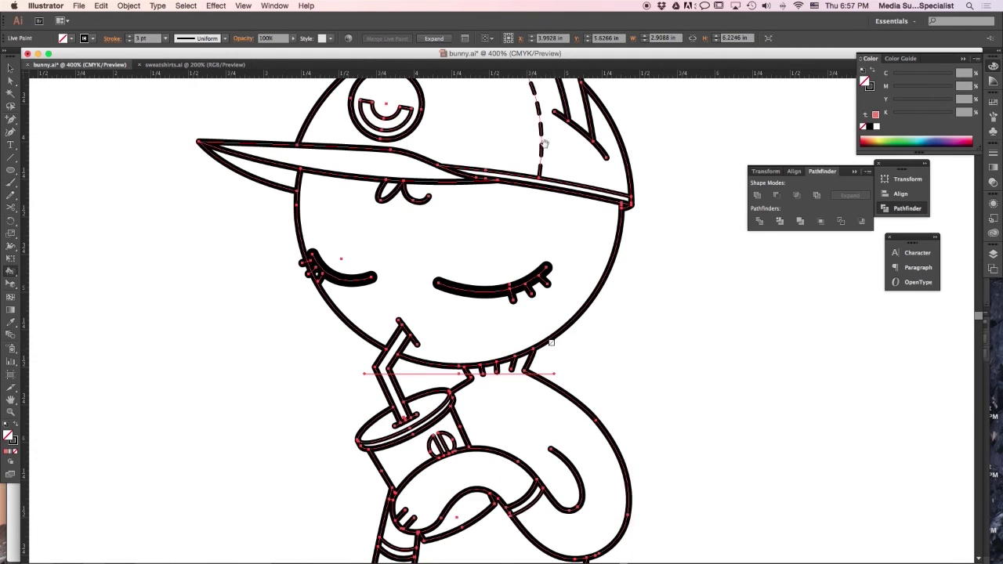
double_click(9, 436)
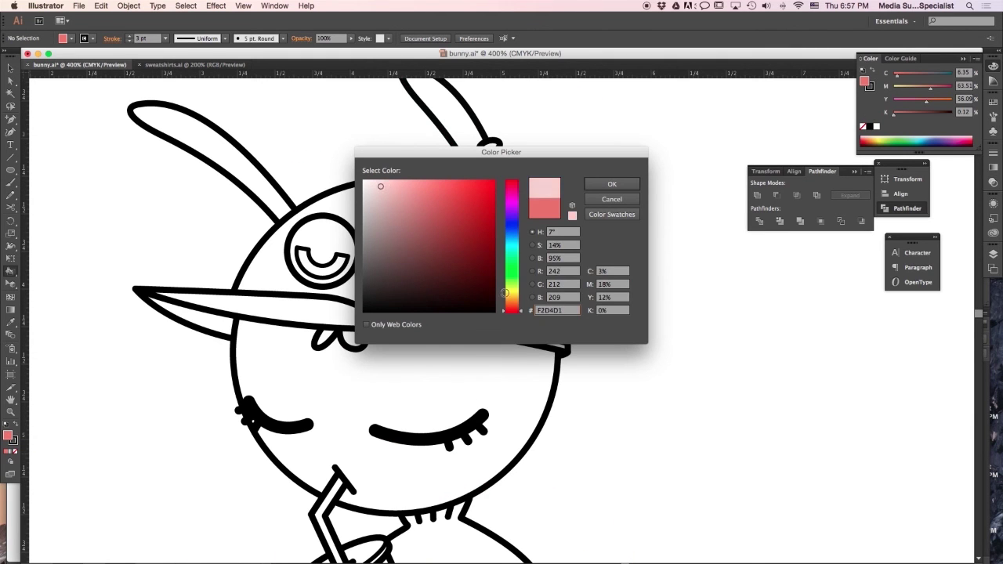